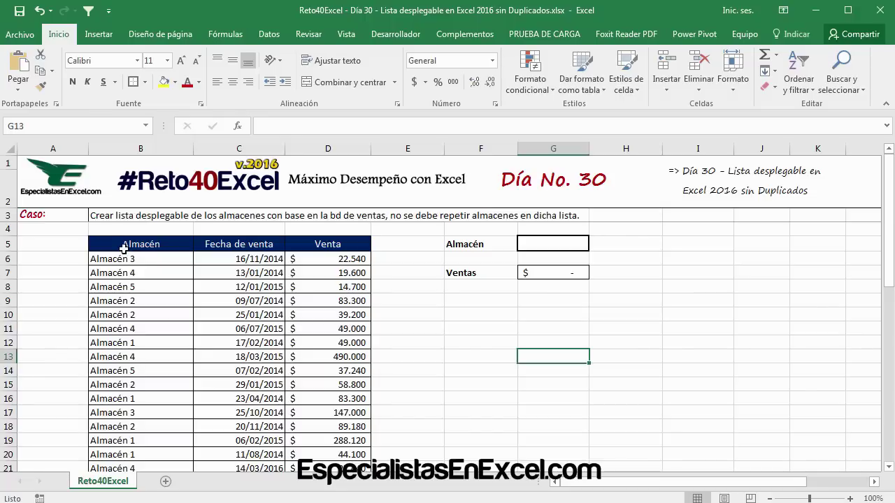
- Look over the sales table's Almacén, Fecha de venta and Venta columns
mouse_move(132, 244)
mouse_down()
mouse_move(325, 342)
mouse_move(300, 343)
mouse_up()
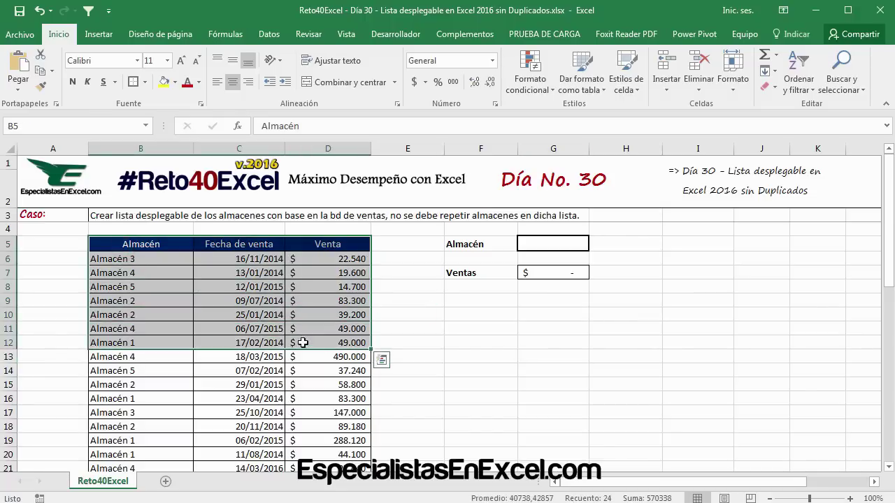
click(117, 273)
drag(134, 248, 144, 384)
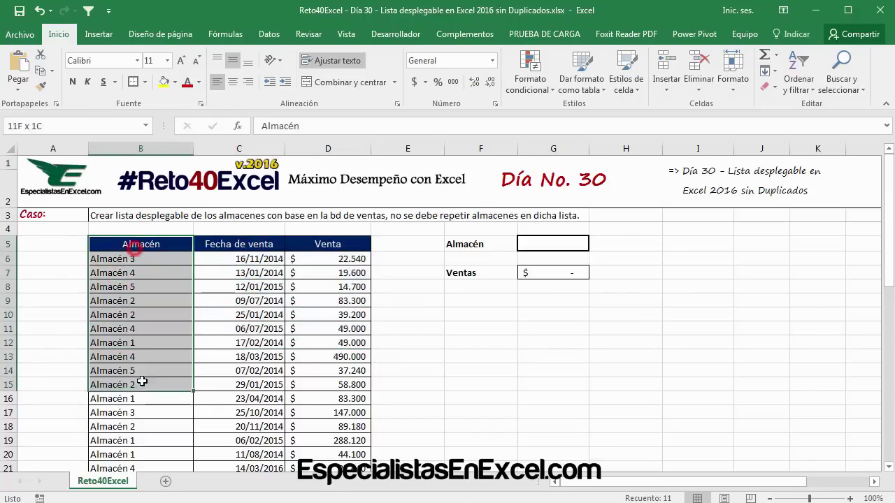
drag(245, 249, 245, 385)
drag(342, 245, 342, 384)
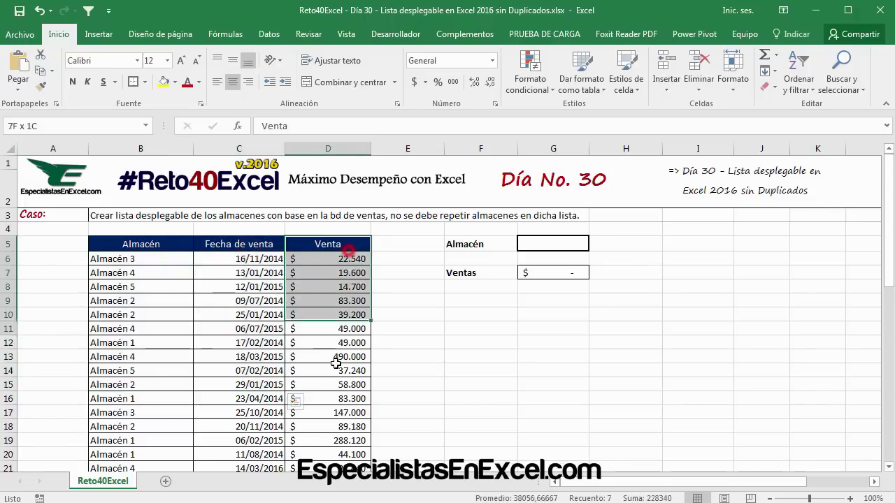
click(130, 241)
scroll(160, 368, down, 4)
scroll(160, 368, down, 9)
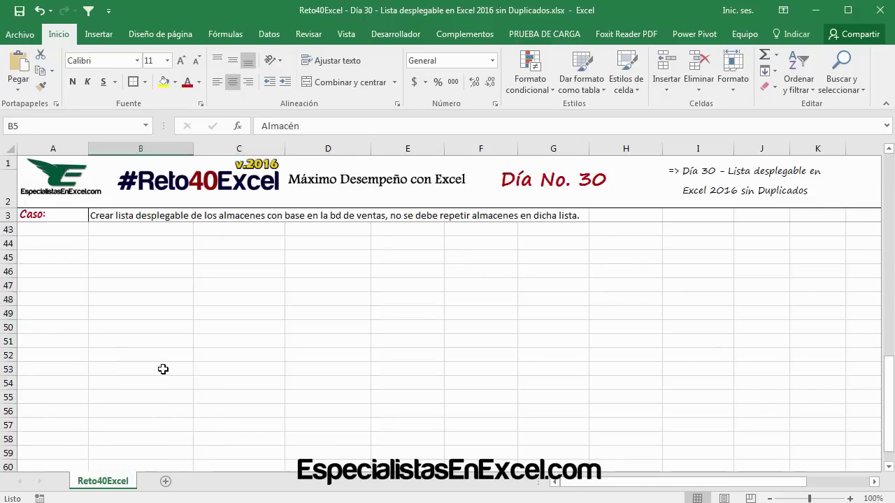
scroll(163, 373, up, 10)
scroll(168, 364, up, 3)
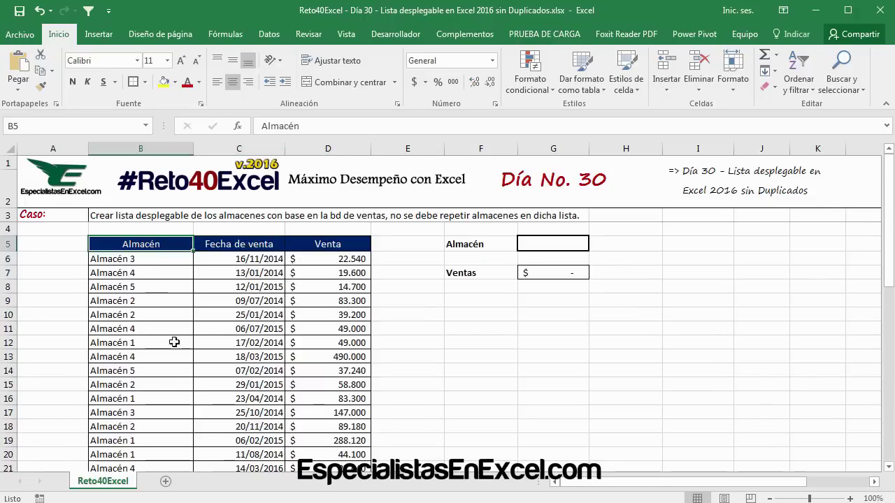
- Pick out individual warehouse entries, including the Almacén 3 entry in B28
click(135, 261)
click(137, 275)
click(145, 324)
scroll(145, 325, down, 3)
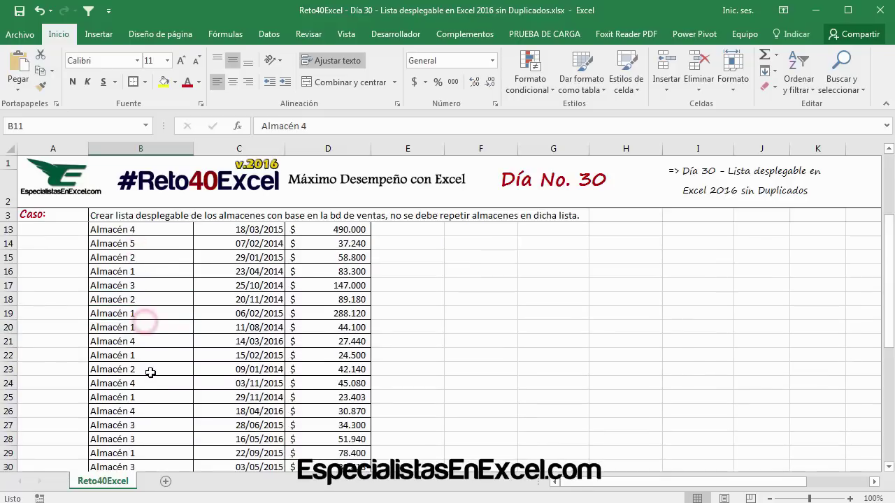
click(143, 369)
click(142, 435)
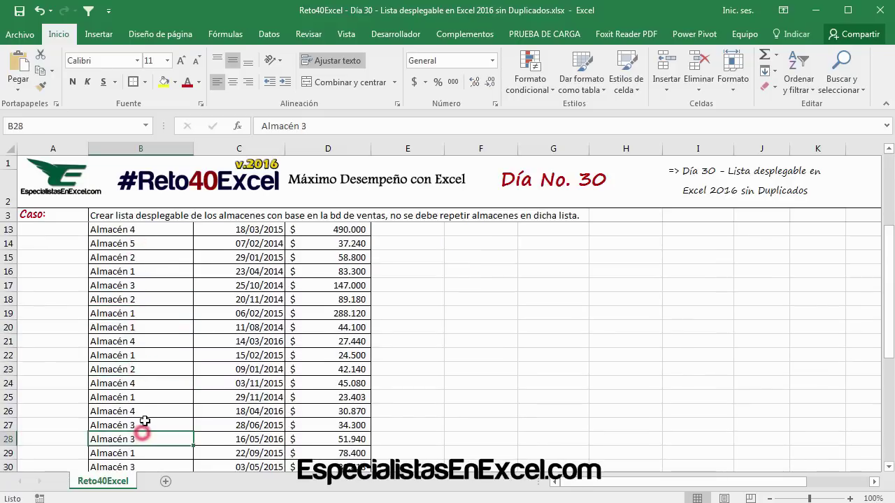
scroll(143, 419, up, 3)
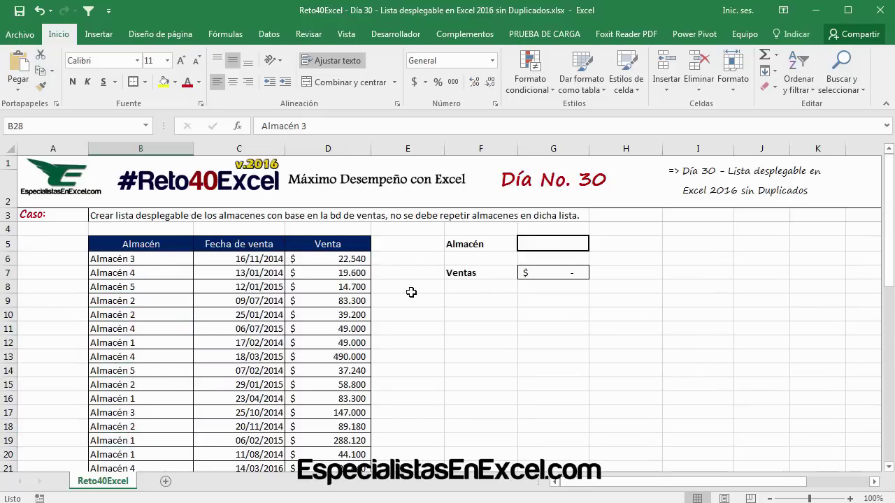
- Inspect the SUMAR.SI formula in Ventas cell G7 without changing it
click(551, 274)
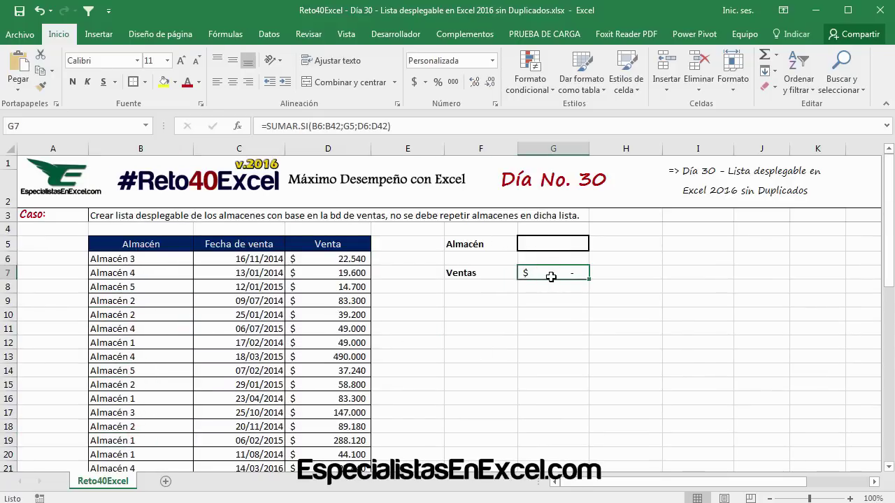
click(292, 127)
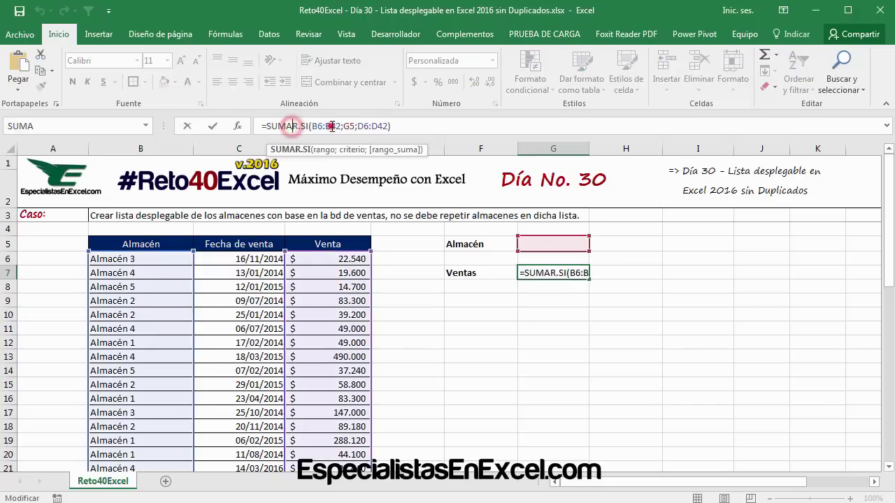
key(Escape)
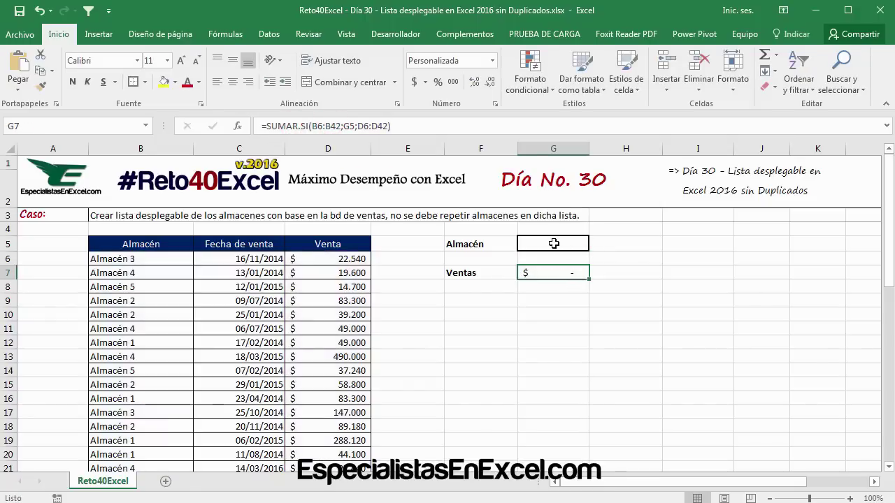
click(553, 243)
click(545, 272)
- Enter Almacén 3 in G5 so the Ventas total in G7 shows $ 474.938
click(543, 245)
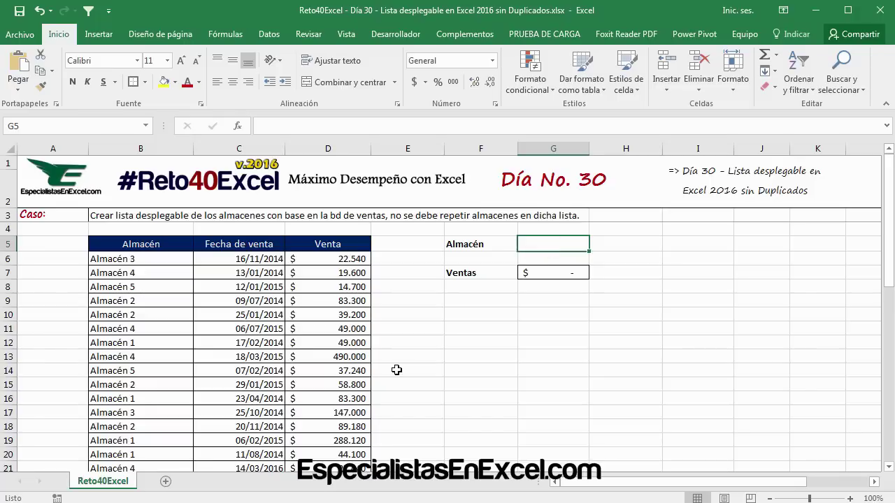
text(Al)
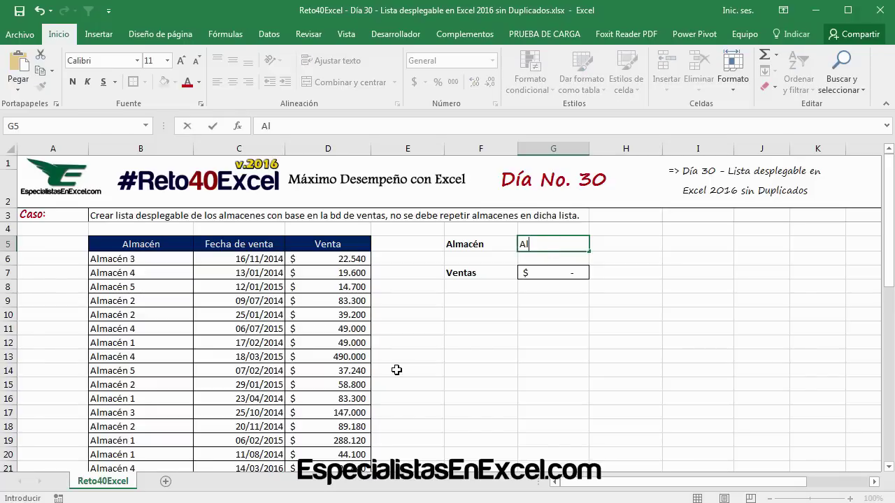
text(mac)
text(én 3)
key(Return)
click(551, 275)
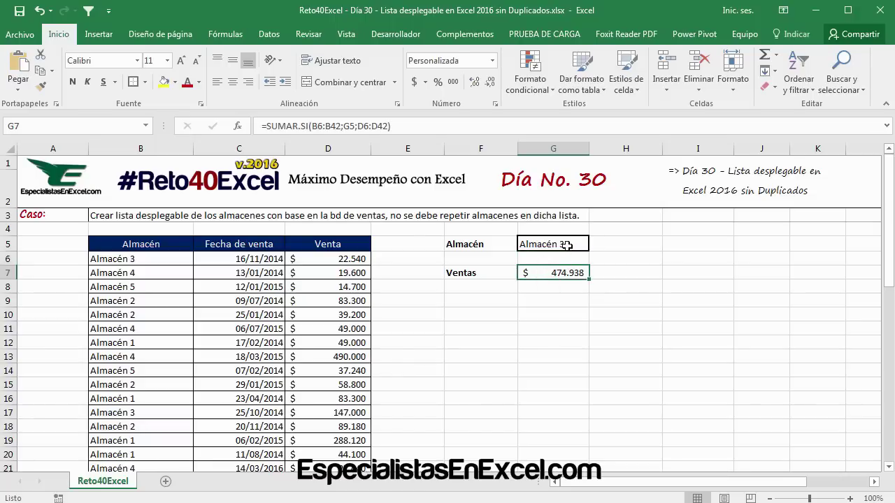
click(565, 244)
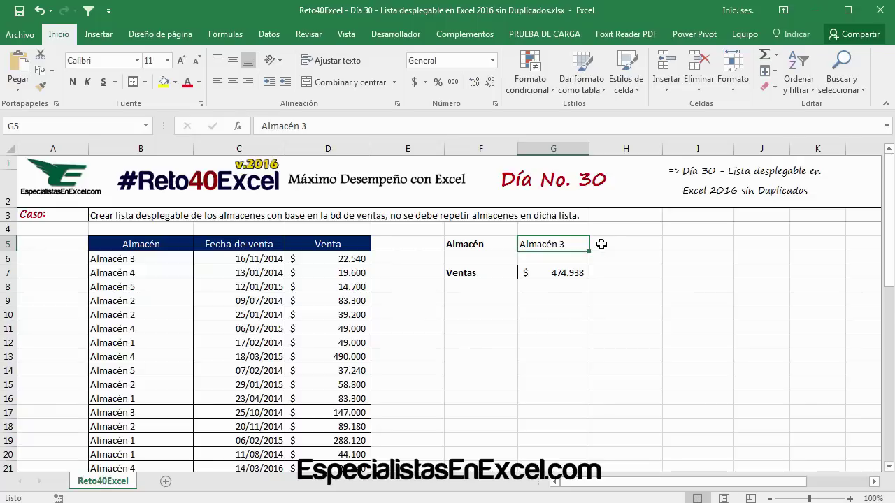
click(576, 244)
click(552, 314)
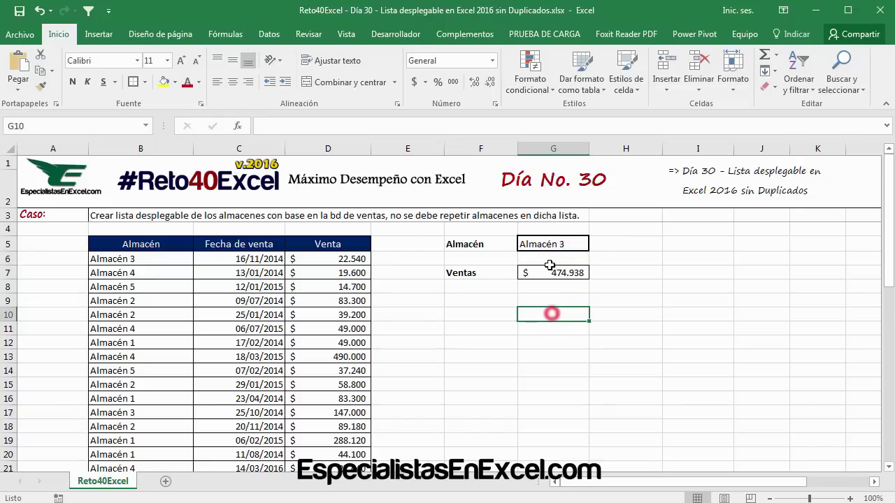
click(552, 245)
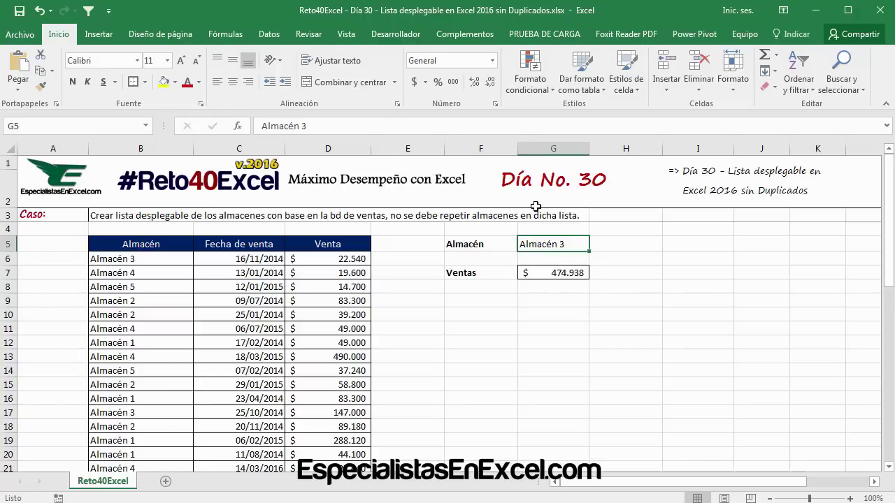
- Select the warehouse list B6:B42, then the Almacén 3 entry in B6
mouse_move(147, 259)
mouse_down()
mouse_move(140, 467)
mouse_move(148, 466)
mouse_move(147, 439)
mouse_up()
scroll(147, 424, up, 7)
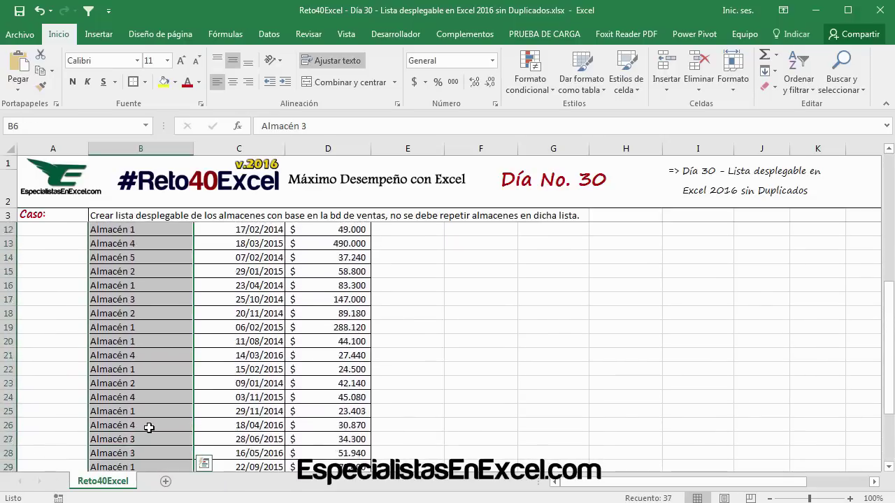
click(576, 242)
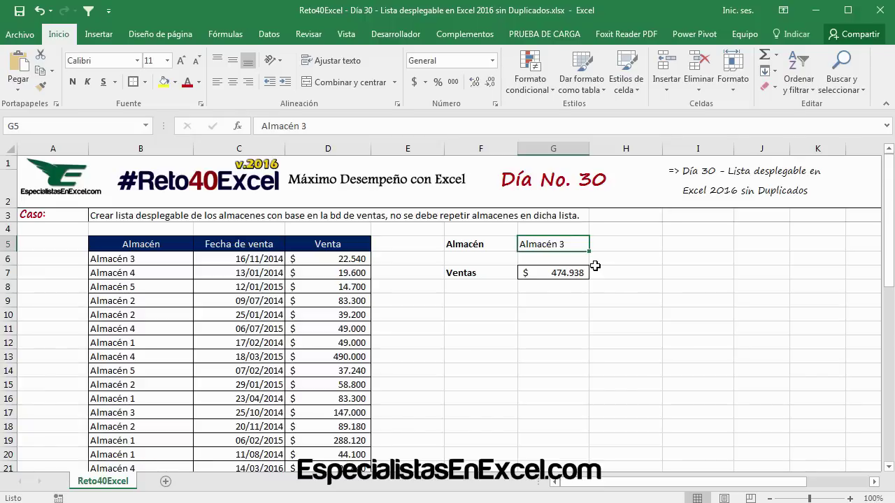
click(150, 260)
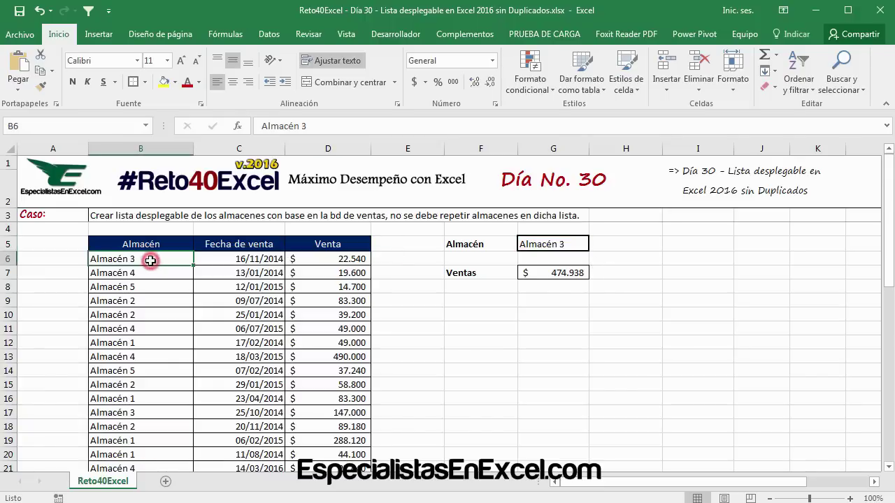
- Fill the Almacén 3 entries in B6 and B17 with yellow
click(163, 82)
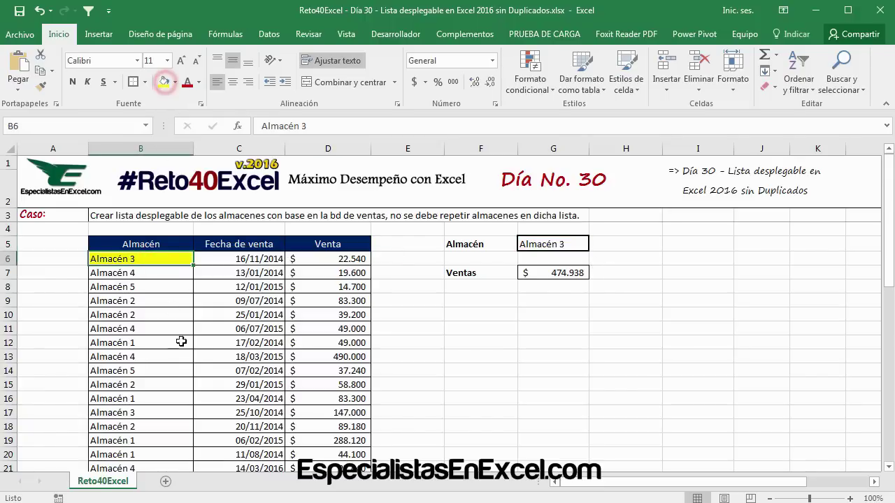
click(146, 412)
click(163, 82)
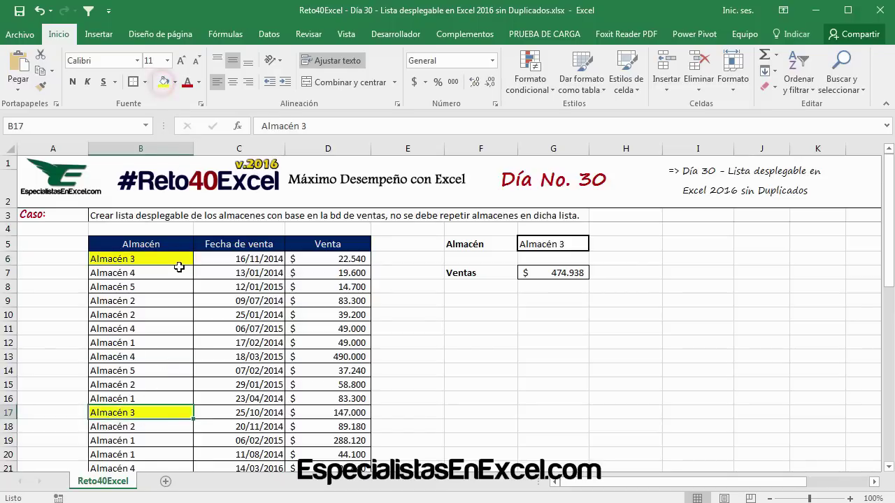
drag(175, 258, 162, 432)
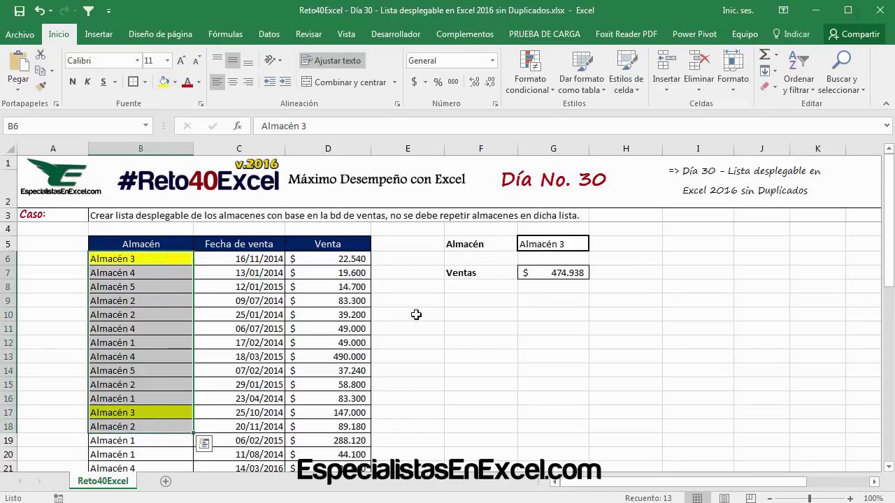
- Clear Almacén 3 from G5 so the Ventas total resets to $ -
click(549, 242)
click(602, 244)
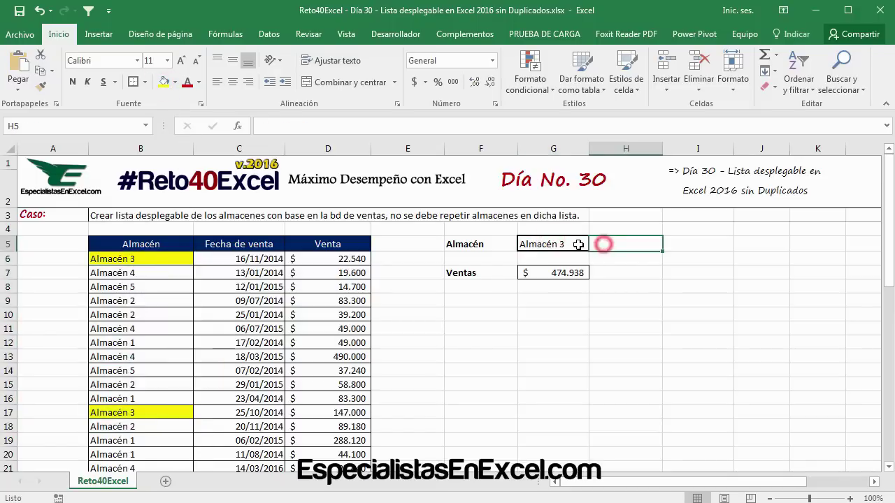
click(570, 244)
click(594, 244)
click(582, 244)
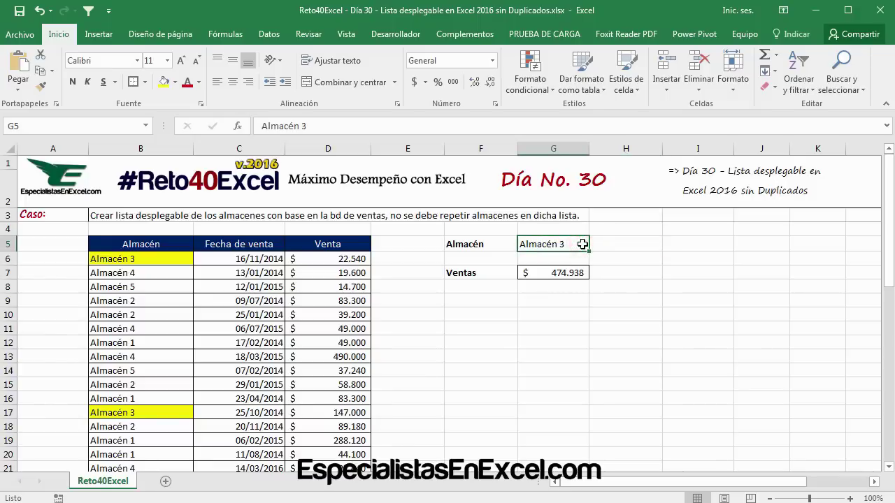
click(126, 258)
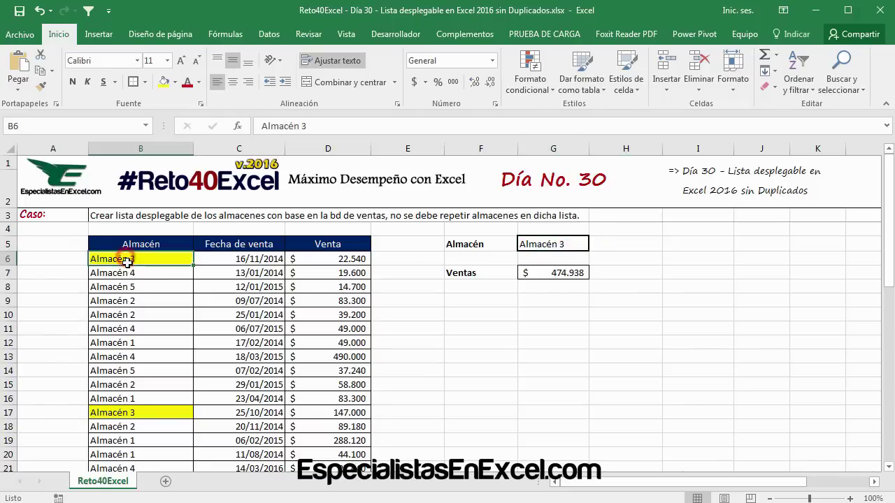
click(141, 318)
click(143, 342)
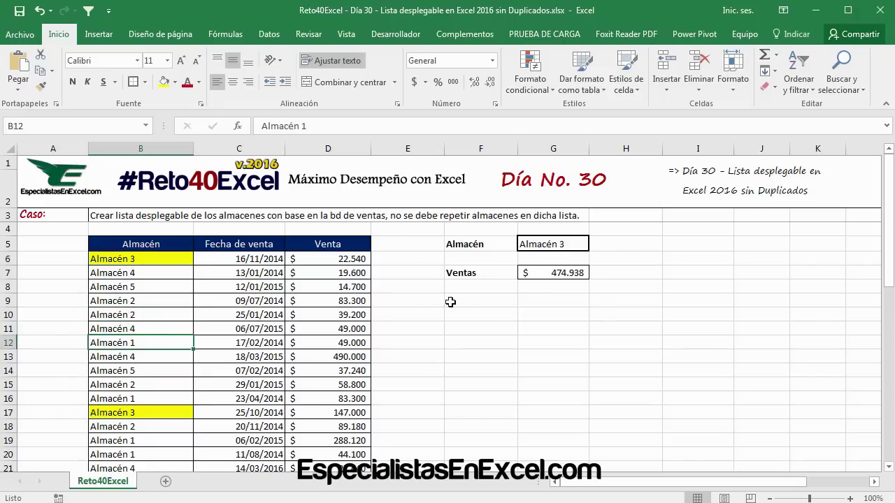
click(545, 246)
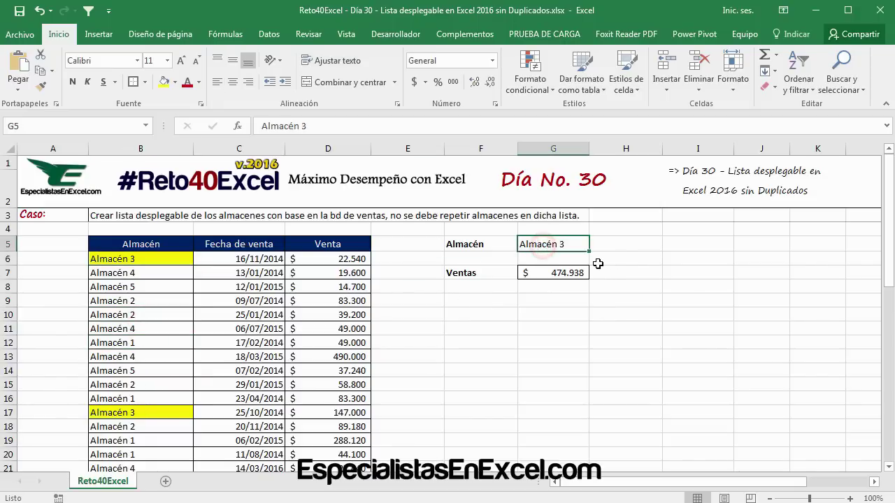
key(Delete)
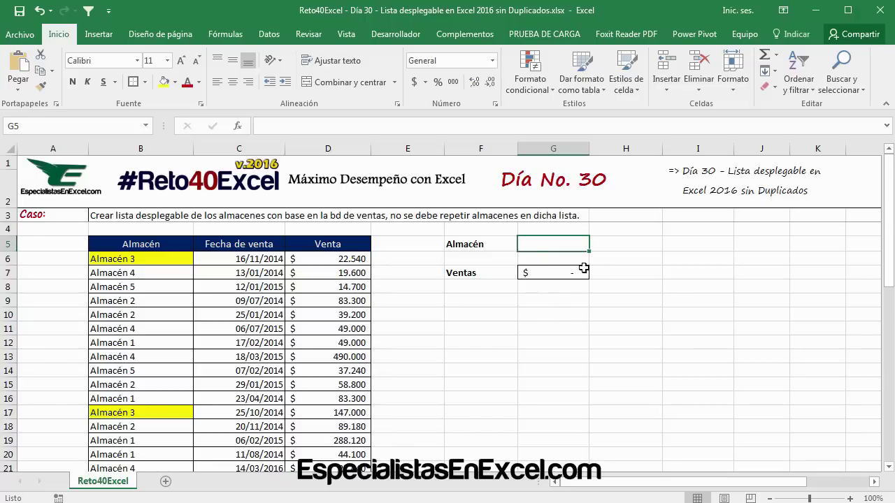
- Convert the range $B$5:$D$42 into table Tabla1 with headers via Insertar > Tabla
click(191, 287)
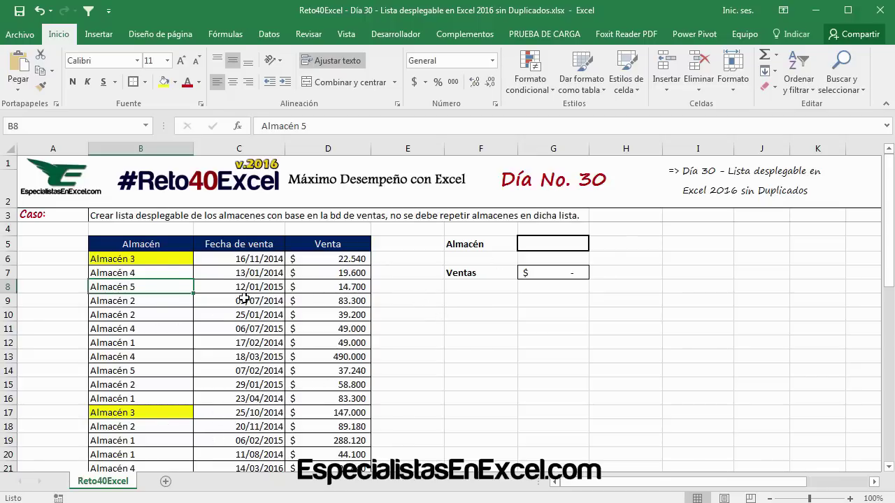
click(239, 272)
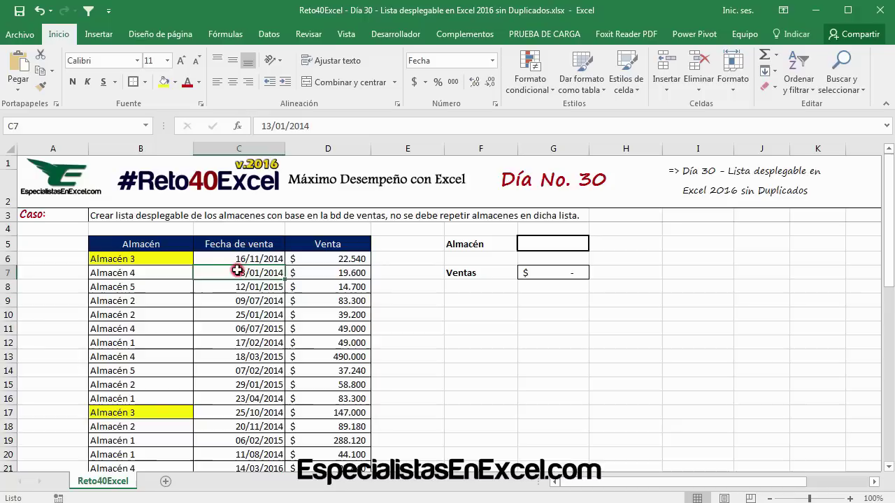
click(98, 33)
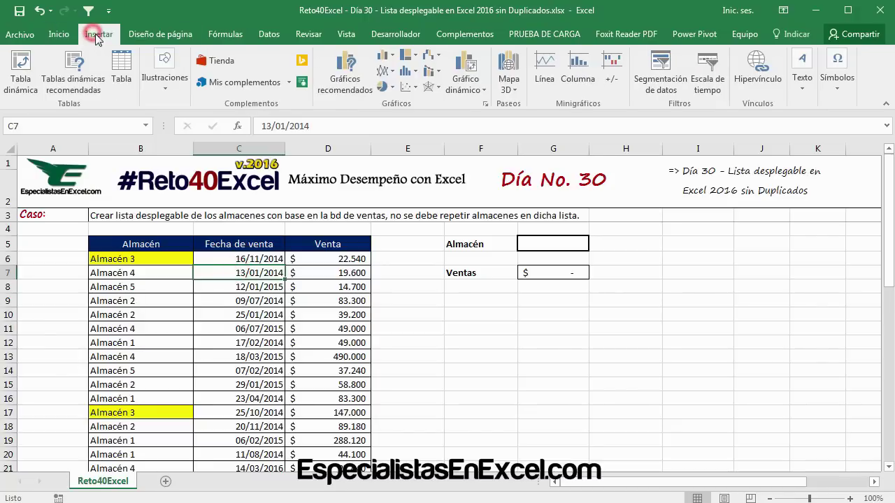
click(116, 66)
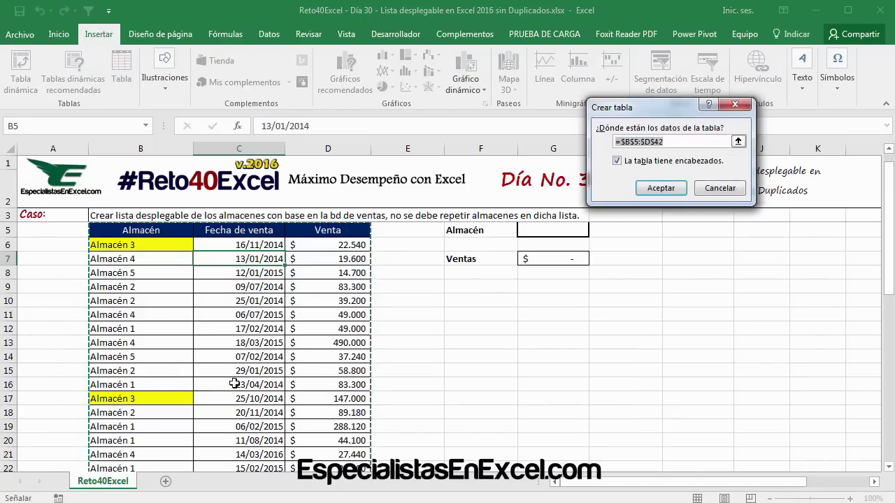
click(660, 189)
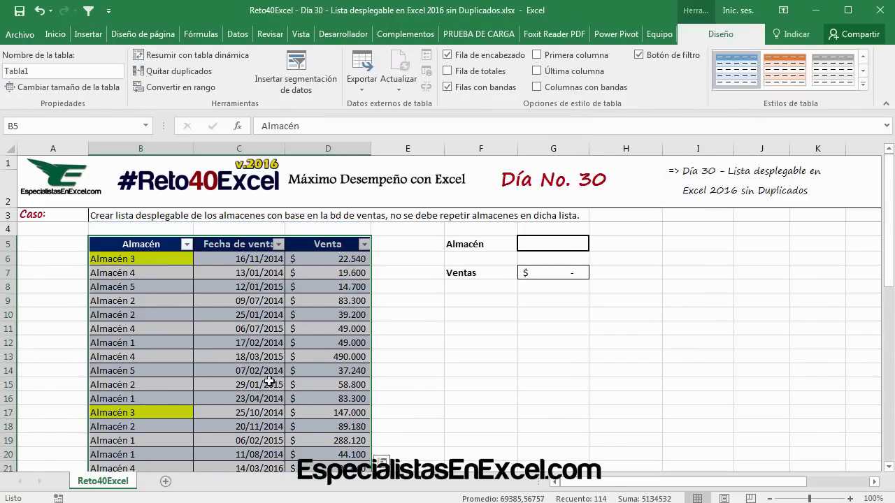
- Load Tabla1 into the Query Editor with Datos > Desde una tabla
click(155, 312)
click(248, 328)
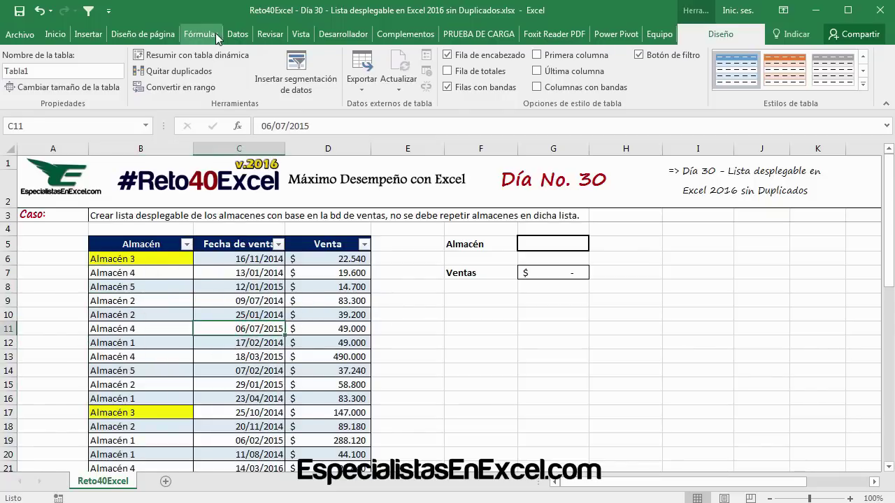
click(235, 36)
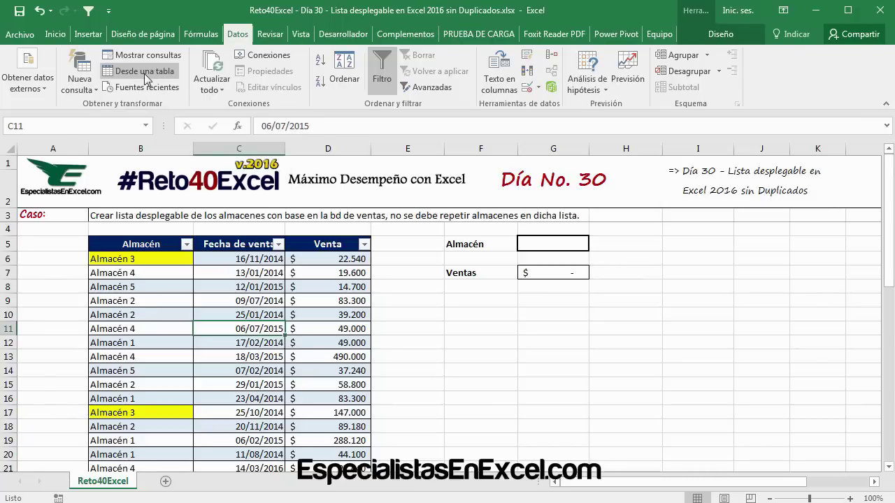
click(126, 77)
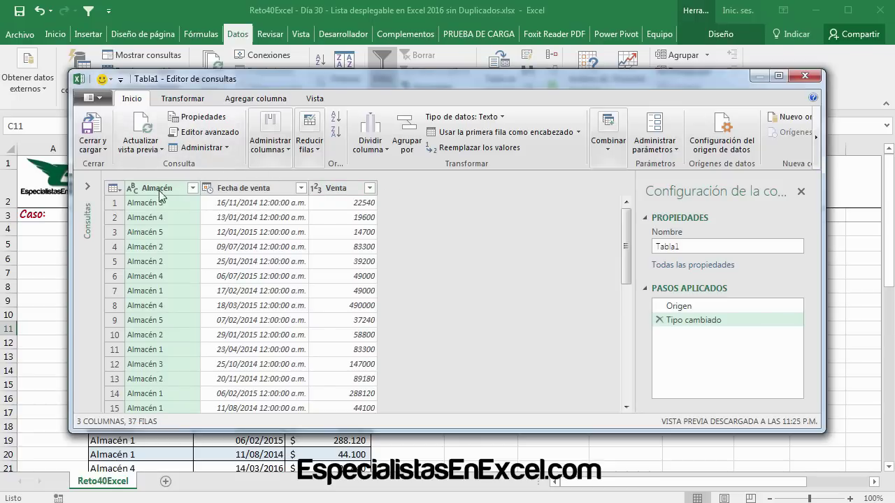
- Select the Fecha de venta and Venta column headers and open Administrar columnas
click(278, 189)
click(329, 188)
click(278, 189)
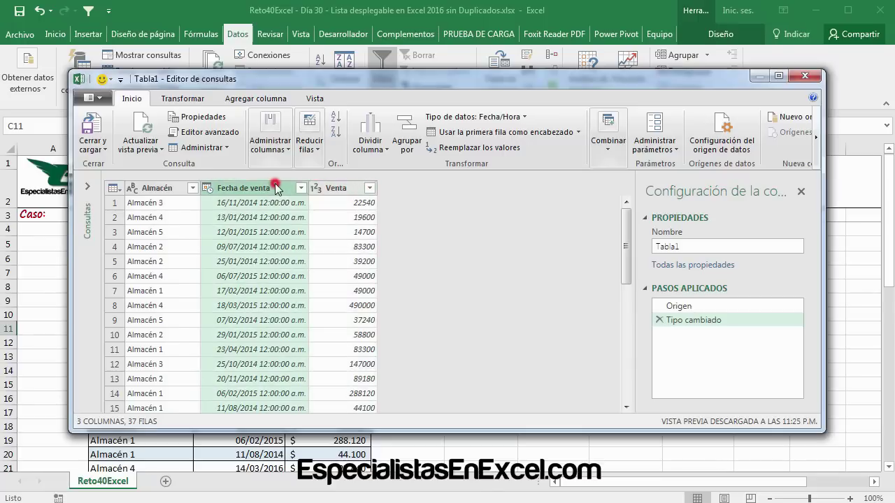
ctrl+click(328, 188)
click(316, 188)
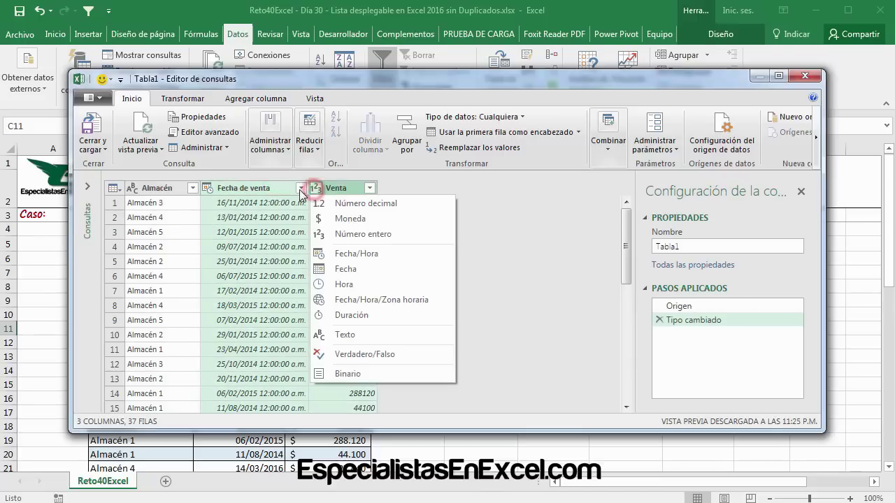
click(273, 188)
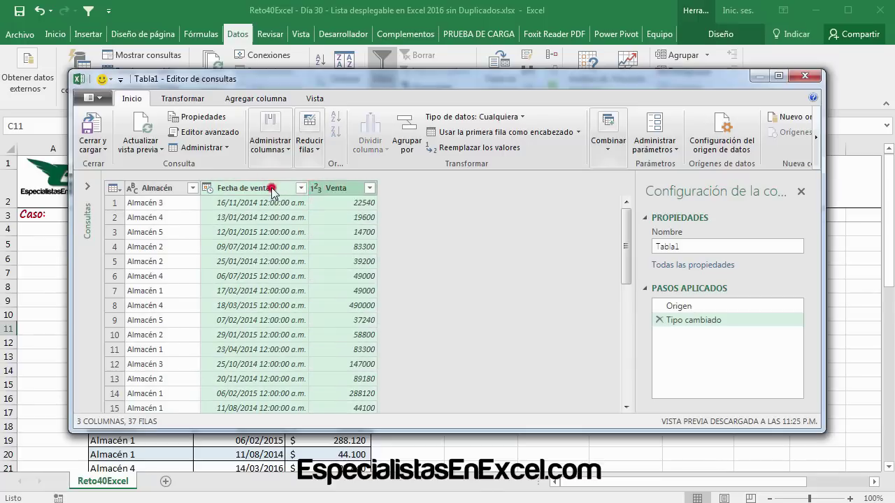
ctrl+click(331, 190)
click(287, 149)
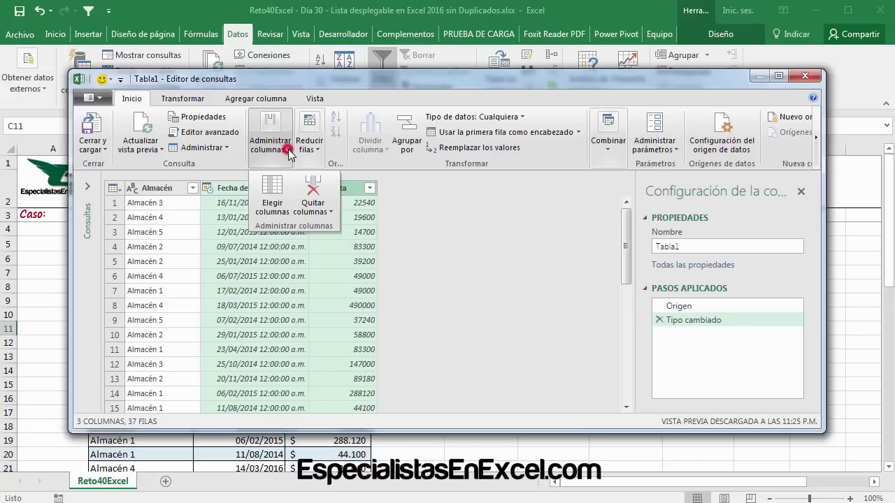
- Remove Fecha de venta and Venta, drop duplicate warehouses, and sort Almacén ascending
click(321, 207)
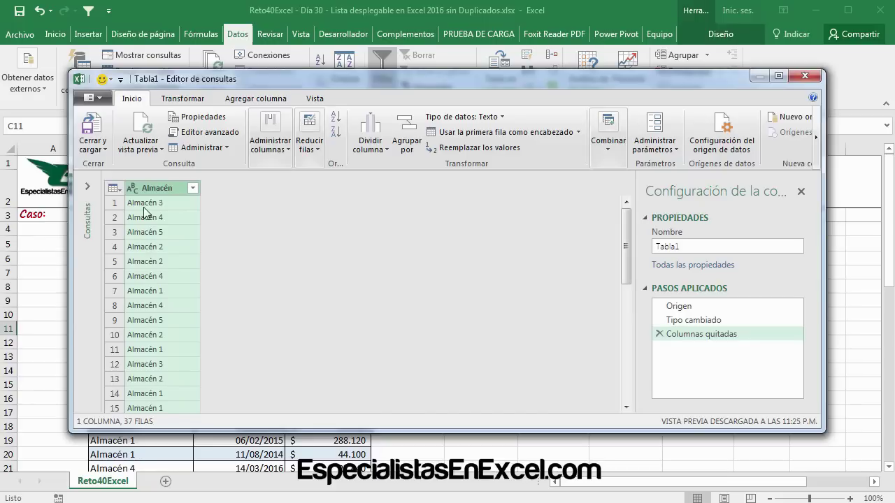
click(318, 152)
click(363, 216)
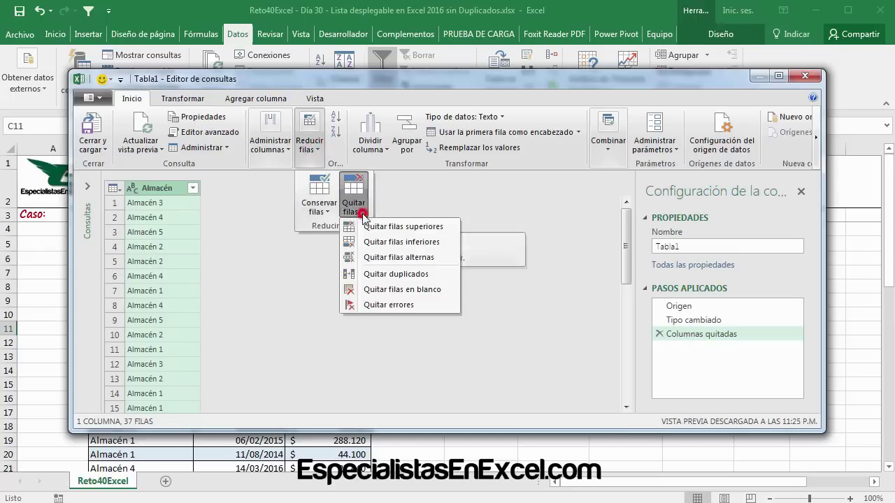
click(391, 276)
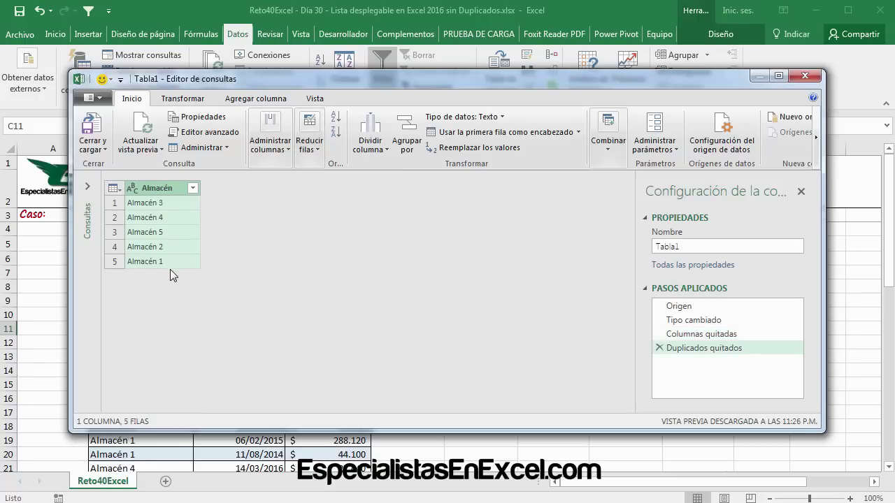
click(193, 189)
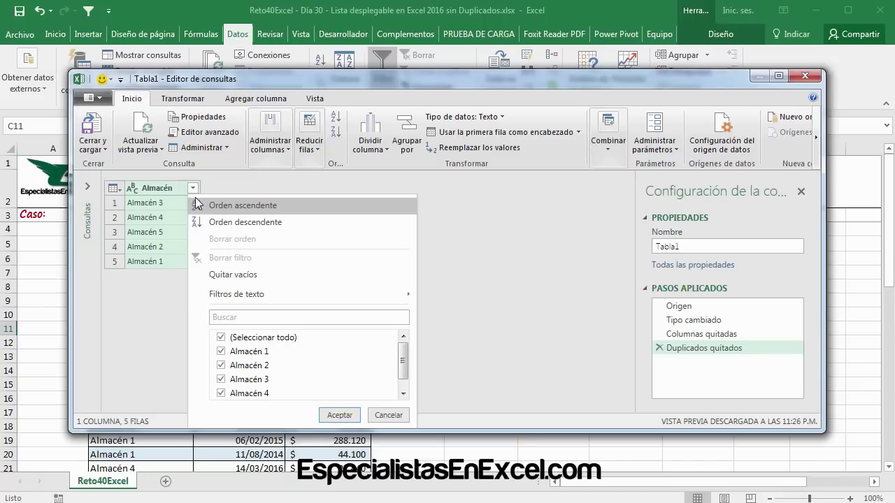
click(218, 204)
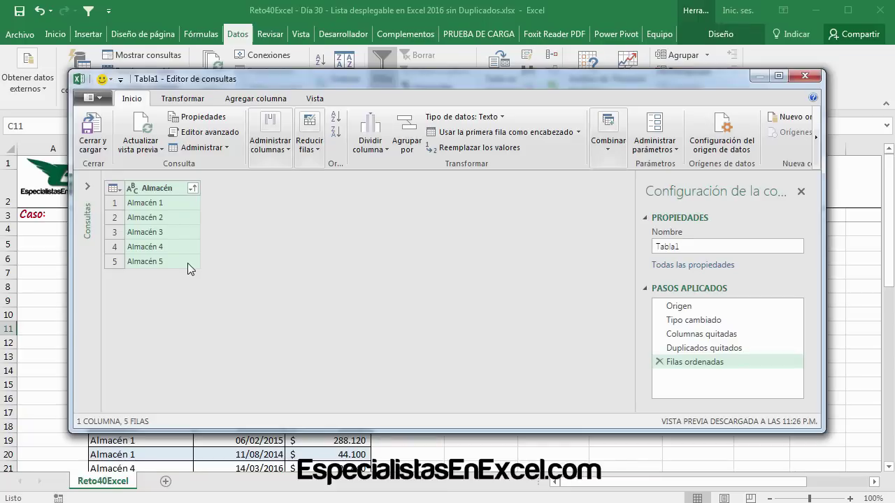
- Load the query to Hoja1 as Tabla1_2, copy that table name, and return to Reto40Excel
click(93, 126)
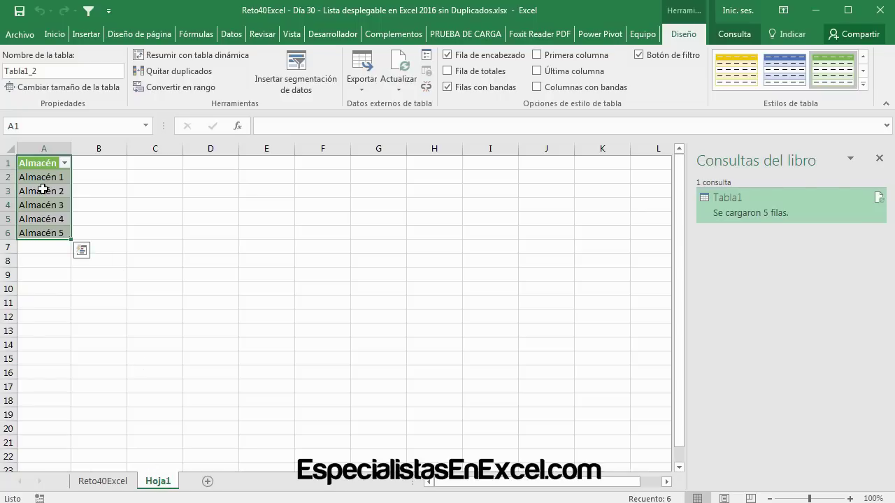
click(42, 71)
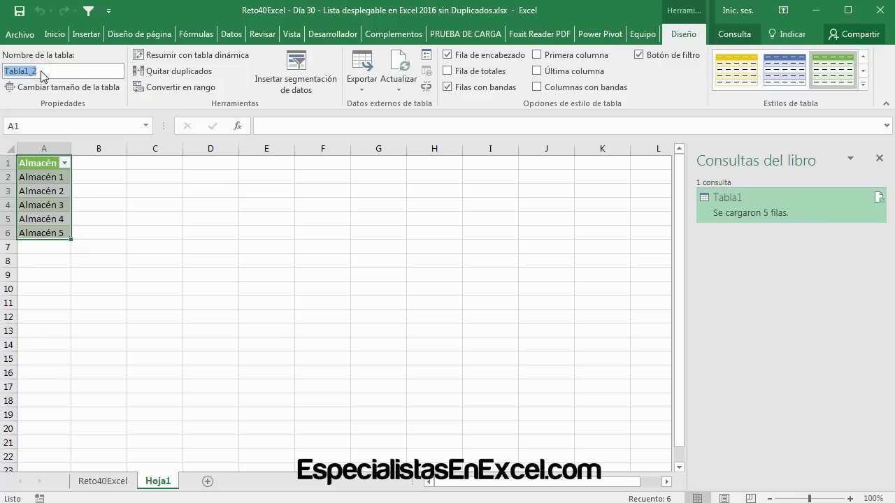
right_click(26, 70)
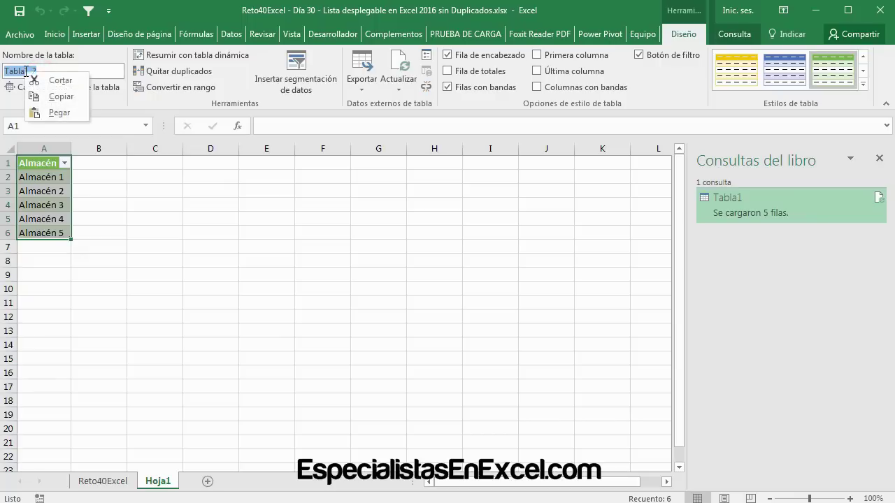
click(56, 98)
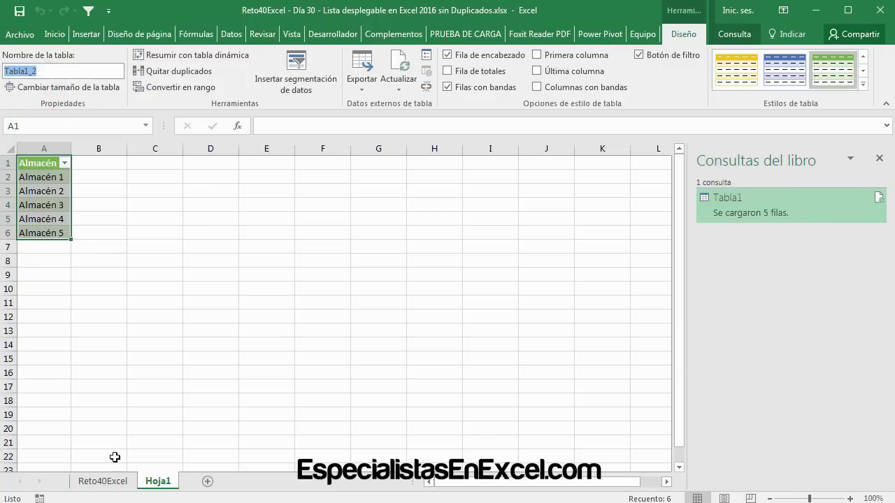
click(110, 482)
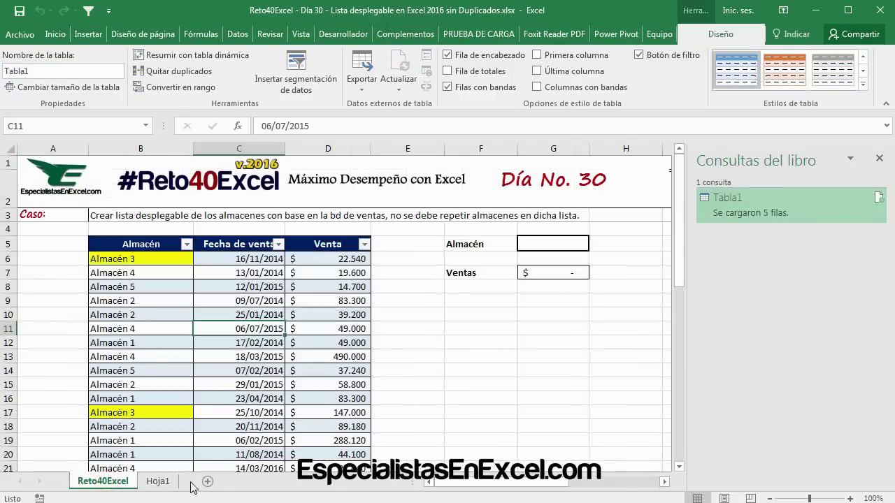
- Create the name listadoAlmacenes referring to =Tabla1_2 in the Administrador de nombres
click(210, 35)
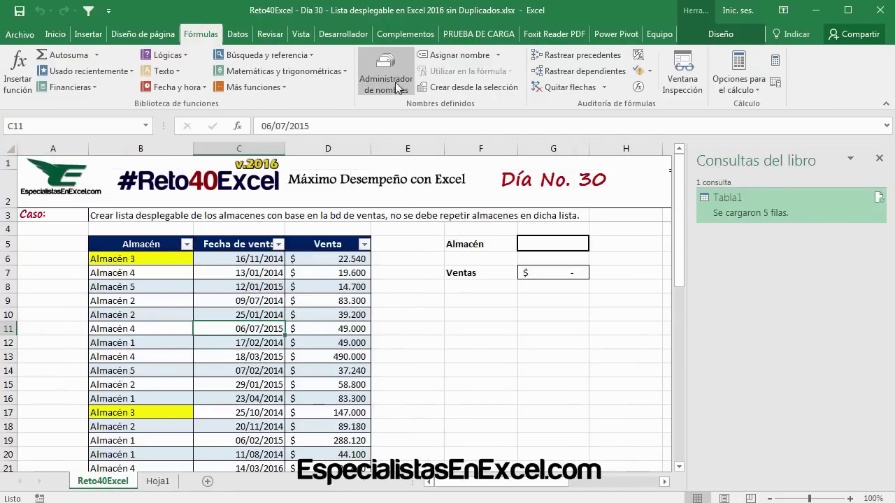
click(386, 67)
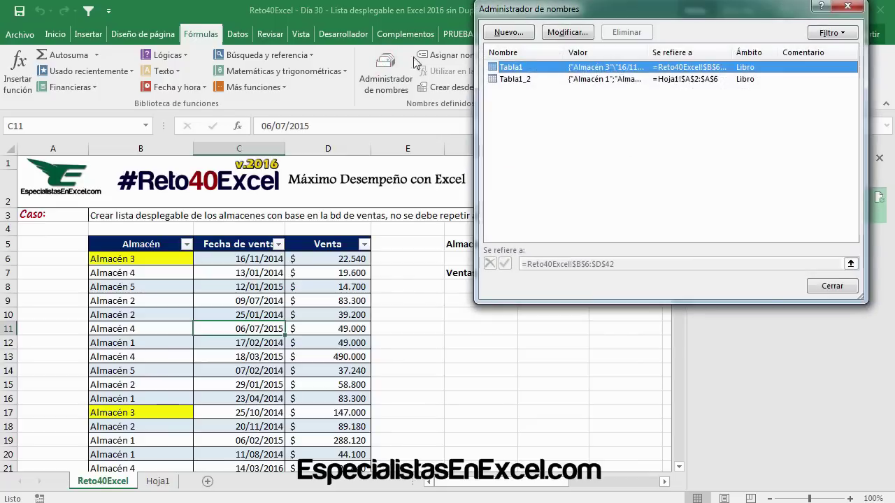
drag(544, 12, 395, 100)
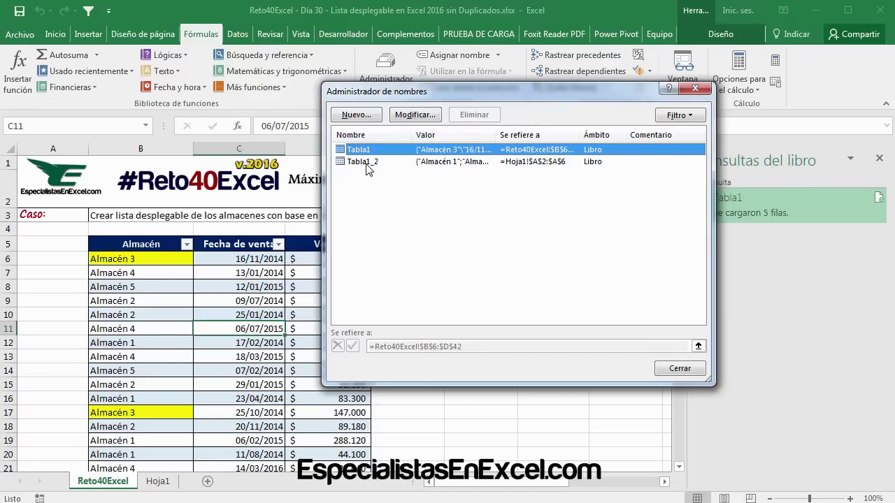
click(355, 116)
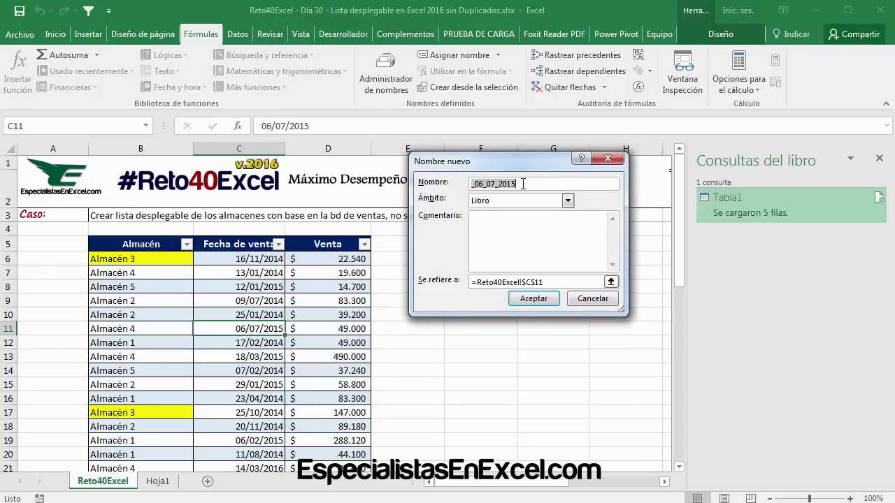
text(listadoAlmacenes)
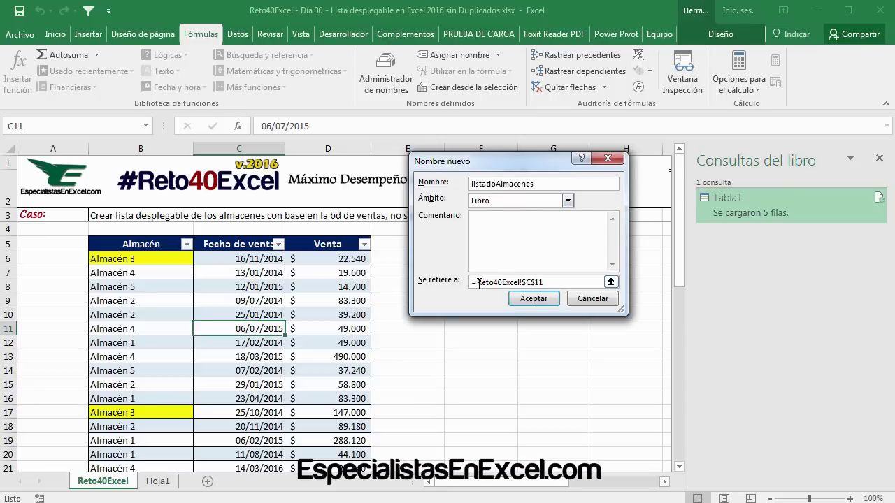
drag(478, 283, 550, 282)
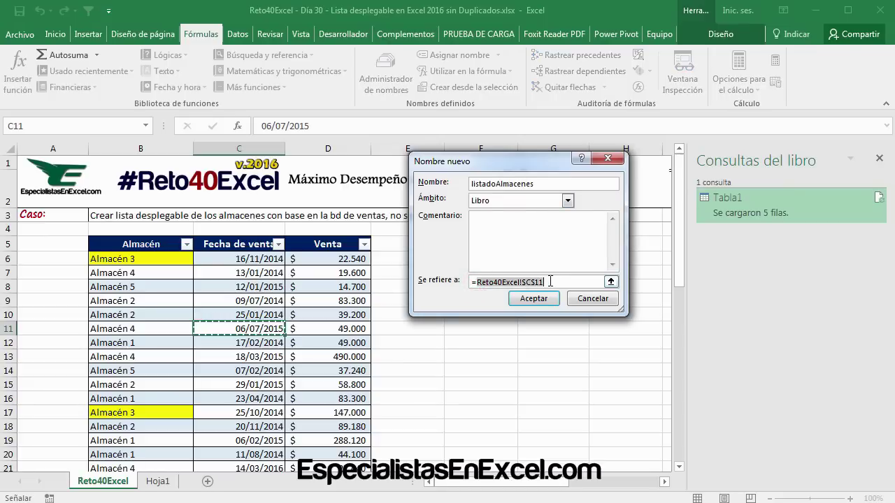
key(BackSpace)
text(Tabla1_2)
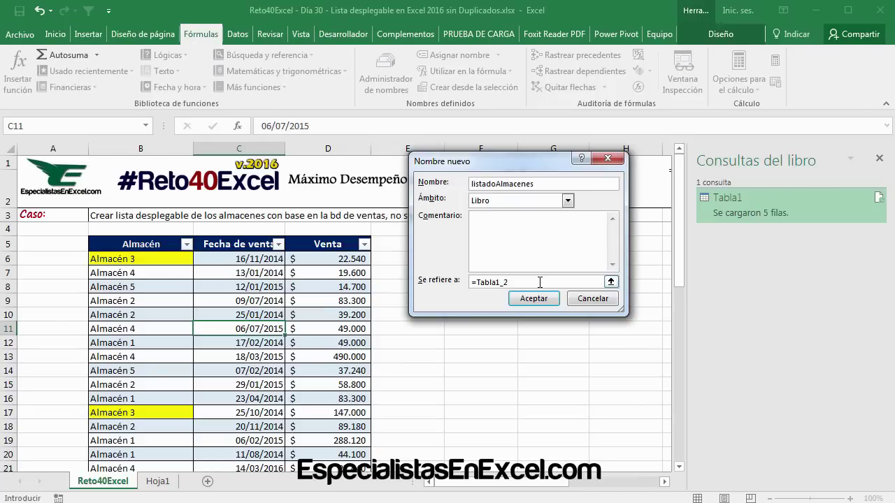
click(533, 299)
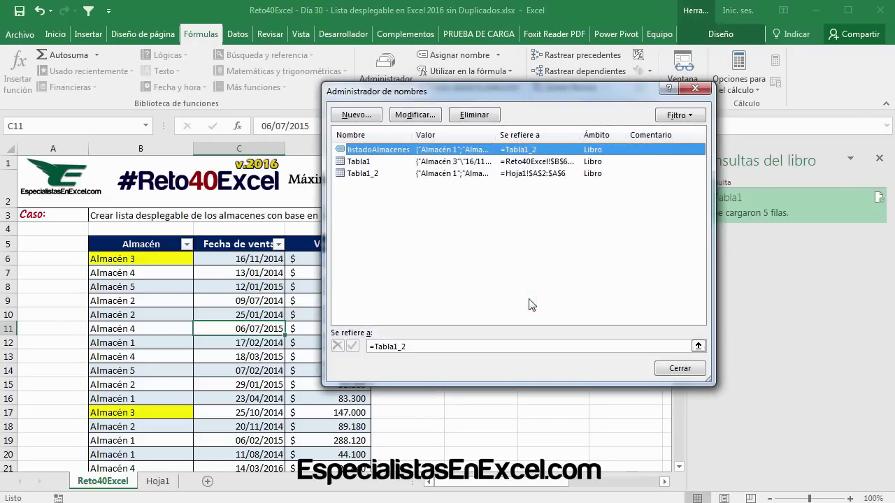
click(680, 368)
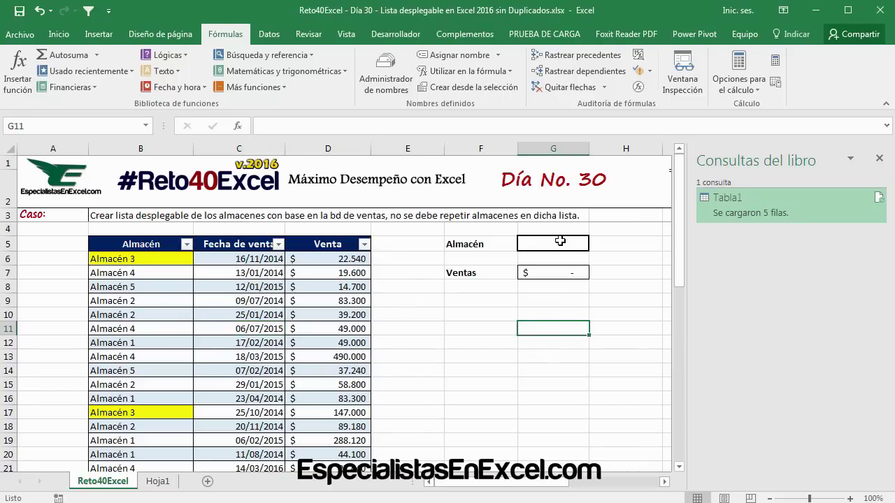
- Jump to the Tabla1_2 list of five warehouses on Hoja1 from the Name Box
click(562, 242)
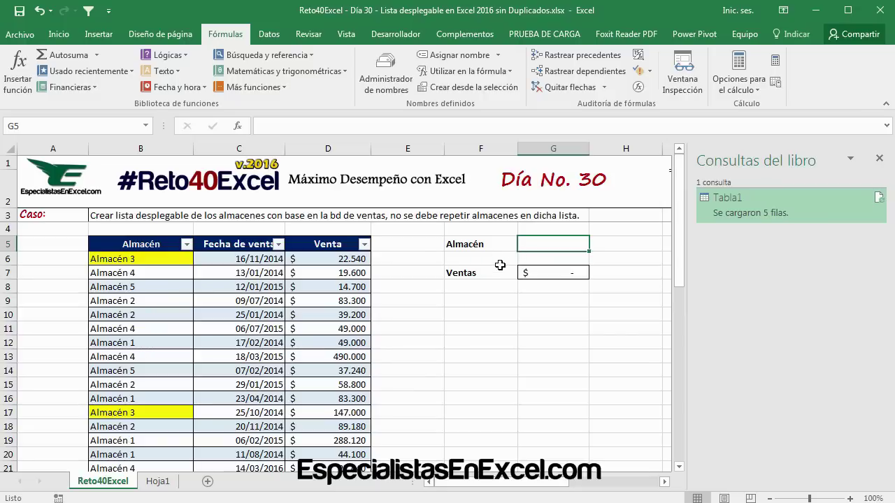
click(542, 244)
click(493, 330)
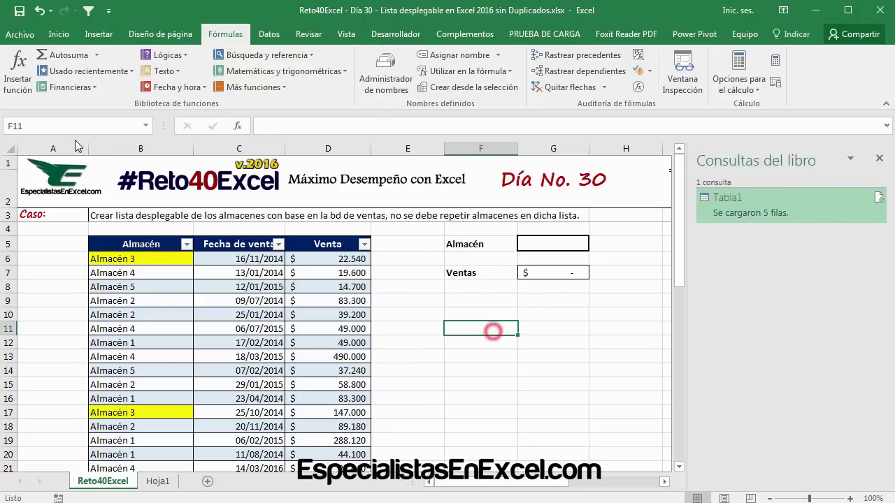
click(146, 126)
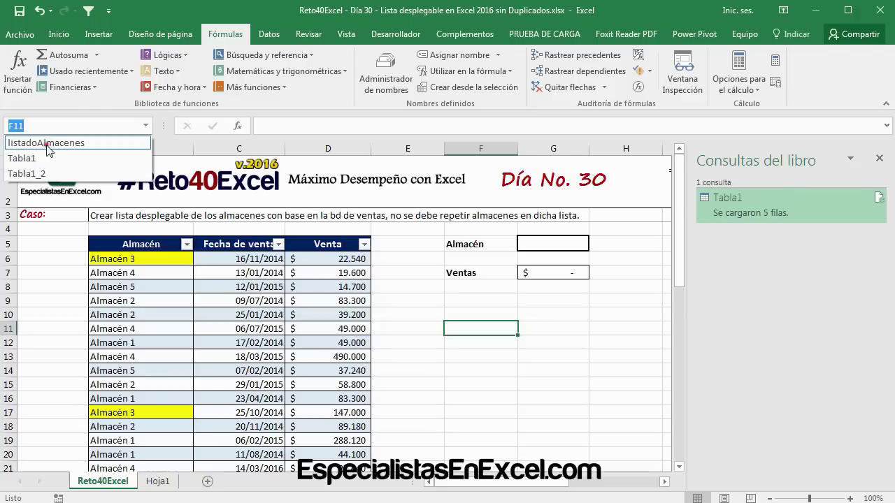
click(27, 173)
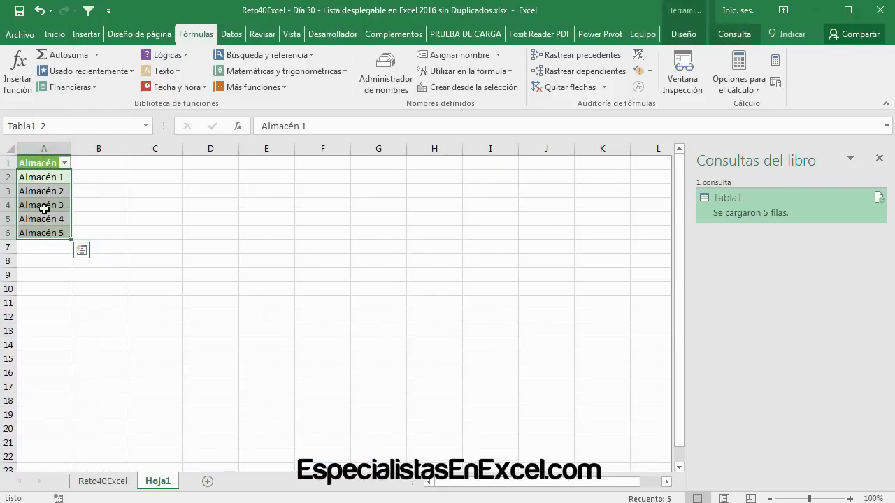
- Return to the Reto40Excel sheet and select the Almacén cell G5
click(103, 482)
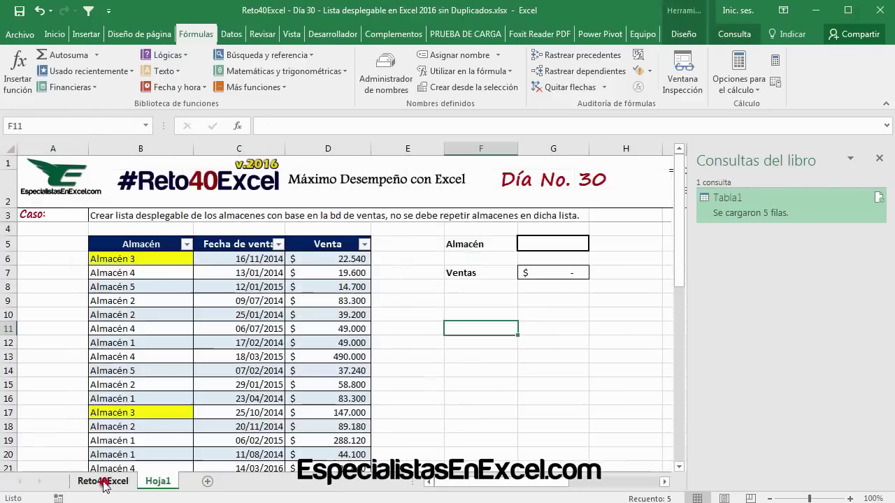
click(145, 126)
click(577, 299)
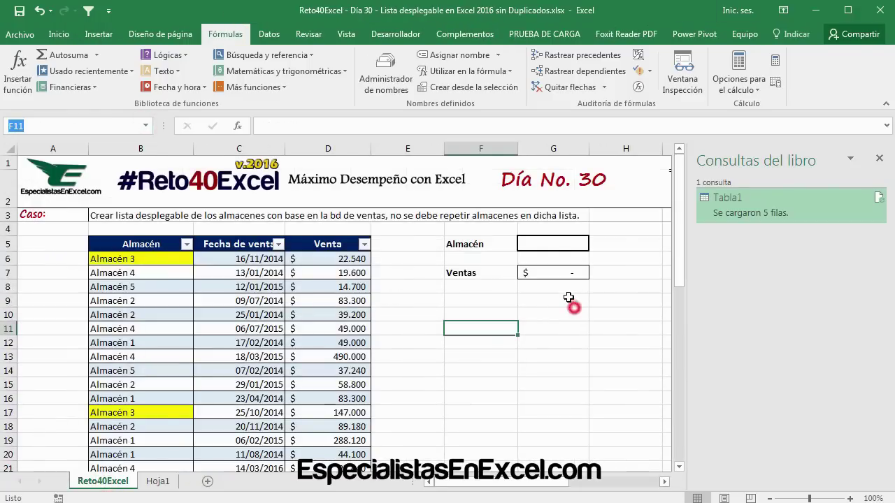
click(561, 241)
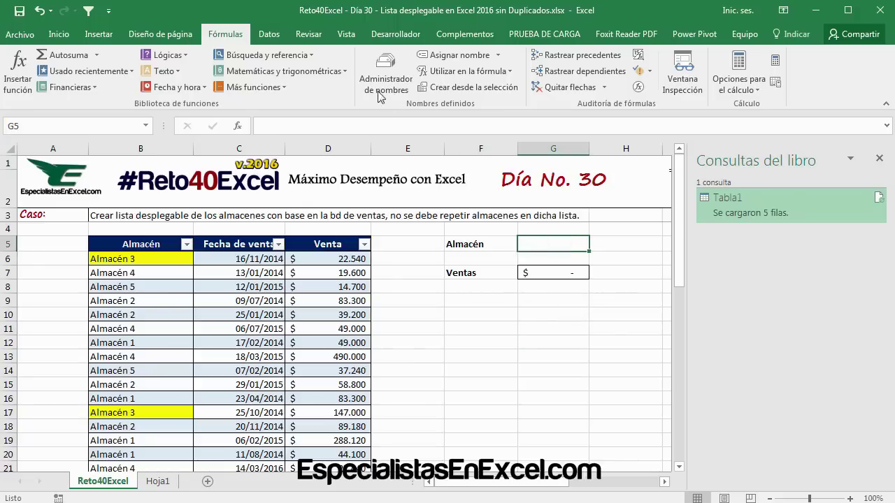
click(268, 35)
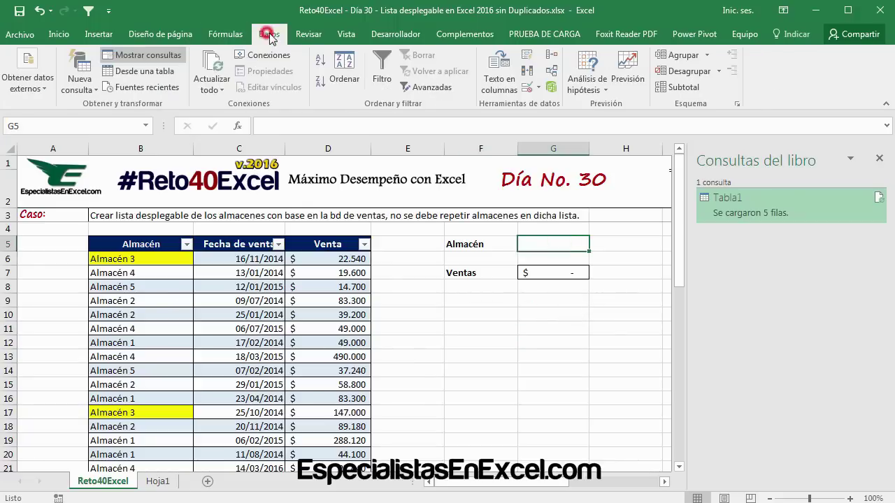
- Give G5 a Lista data validation with Origen =listadoAlmacenes
click(539, 87)
click(560, 105)
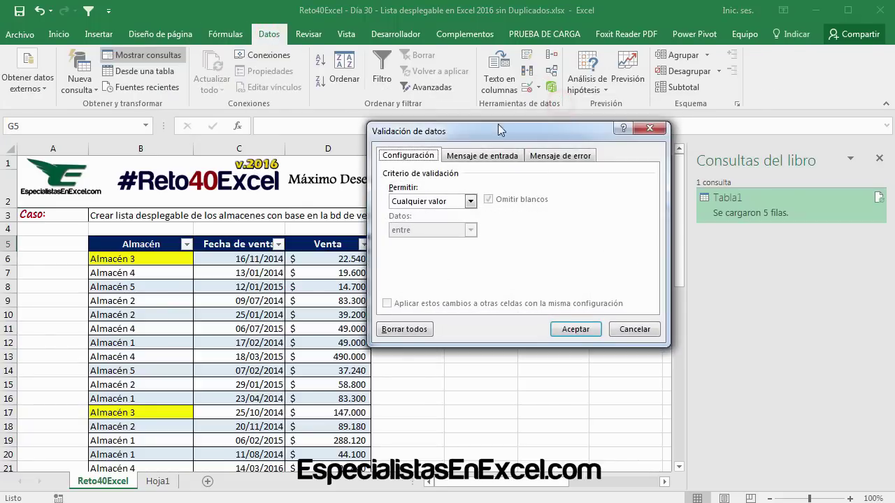
click(470, 201)
click(435, 223)
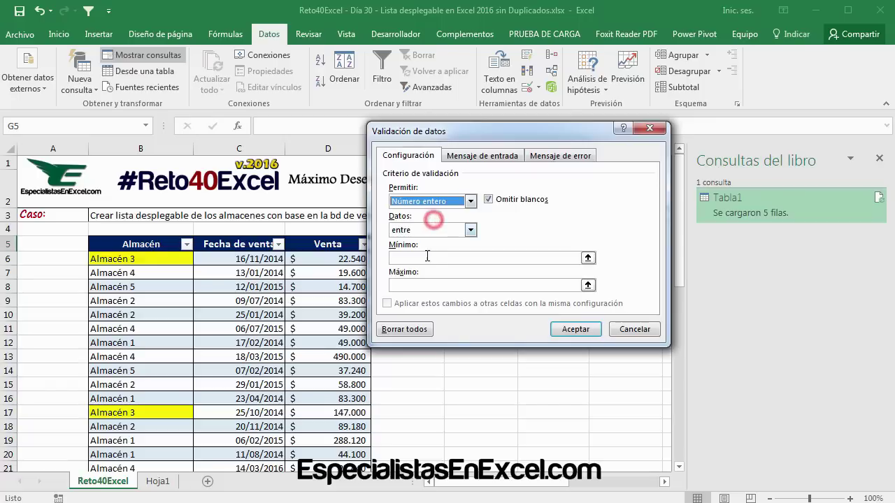
click(470, 202)
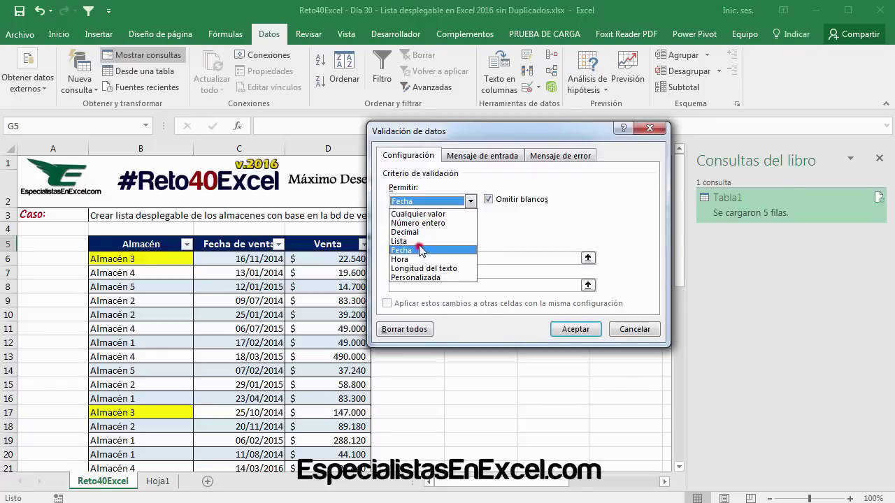
click(420, 250)
click(470, 201)
click(423, 241)
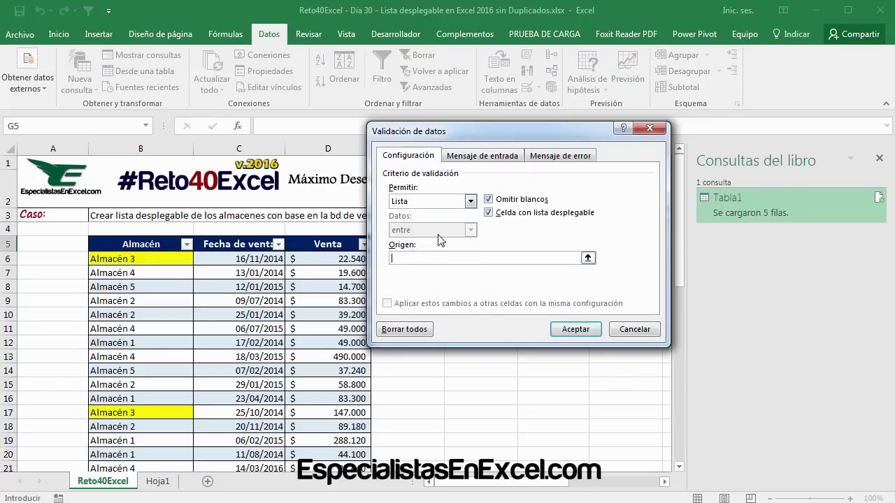
text(=listadoAlmacenes)
click(575, 329)
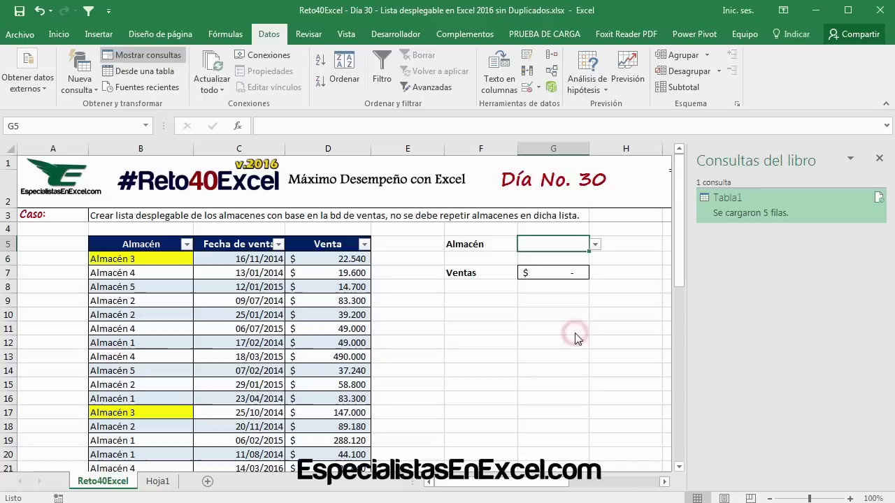
- Choose Almacén 1, then Almacén 4 from the G5 drop-down, giving Ventas $ 930.923
click(595, 244)
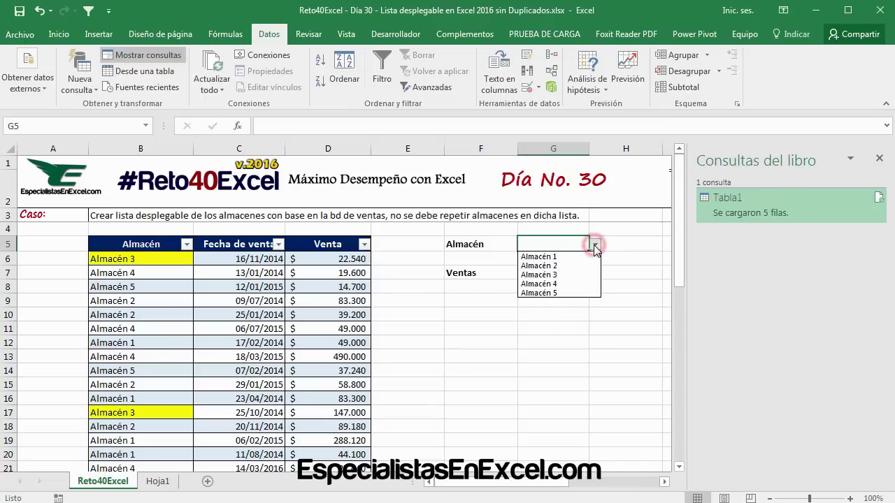
click(553, 257)
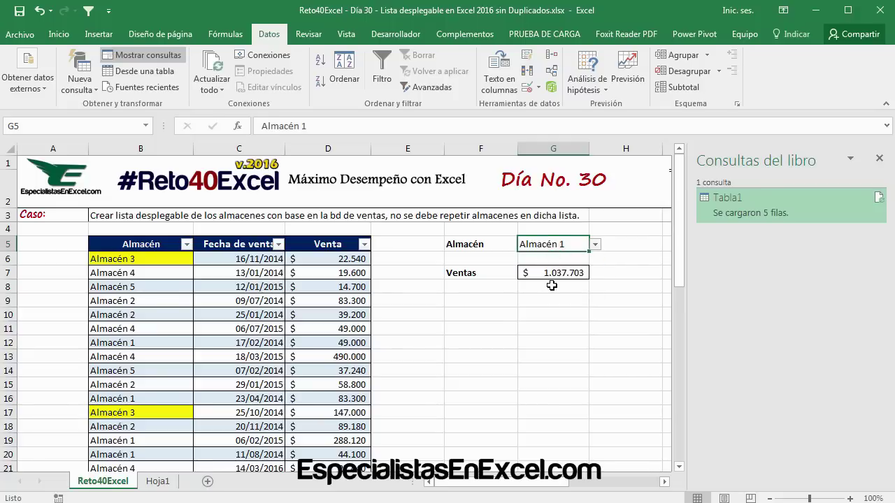
click(553, 275)
click(577, 244)
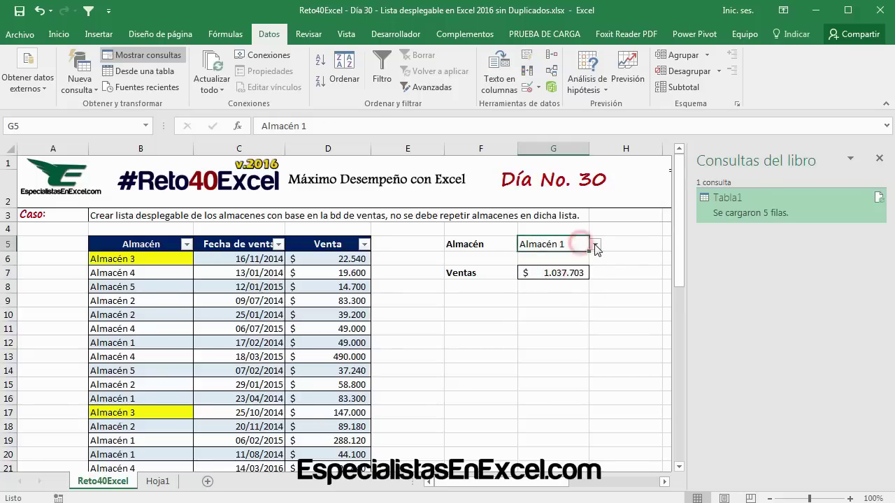
click(594, 244)
click(570, 283)
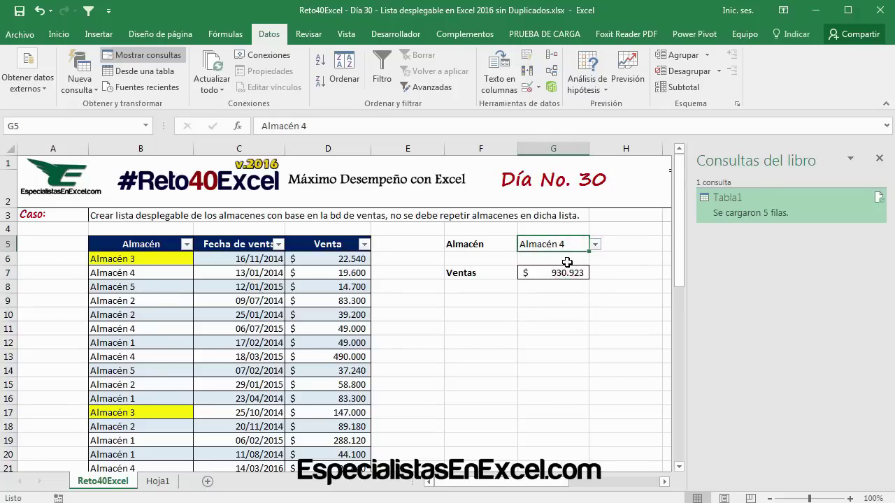
click(596, 244)
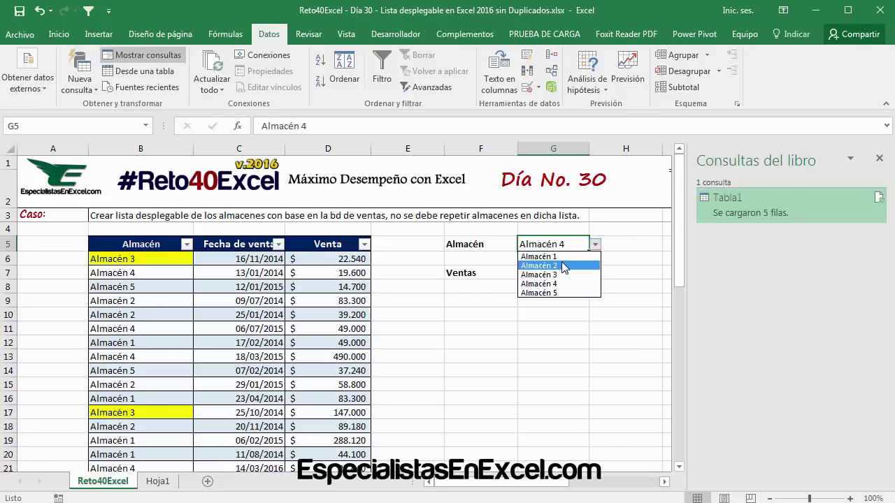
click(535, 329)
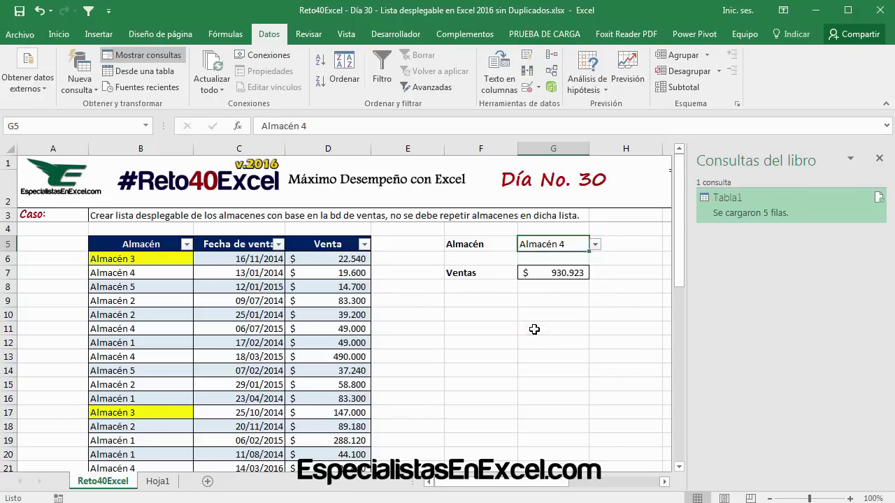
- Look over G5's warehouse choices, then start and cancel an entry in B43
click(595, 244)
click(526, 322)
scroll(519, 354, down, 2)
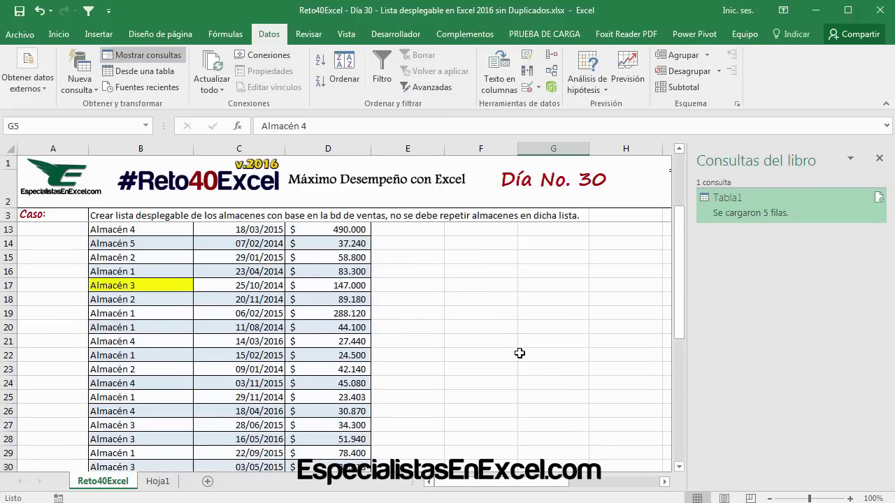
scroll(520, 354, down, 5)
scroll(515, 354, down, 2)
scroll(198, 360, up, 1)
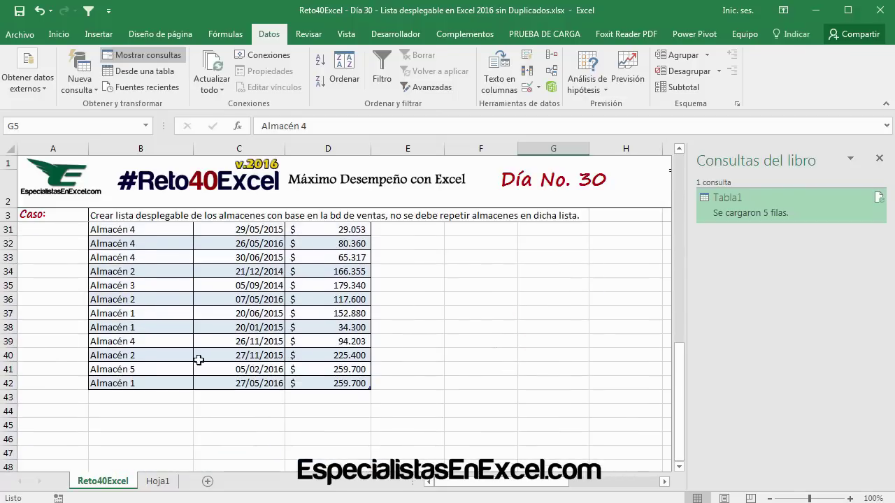
click(133, 396)
text(Al)
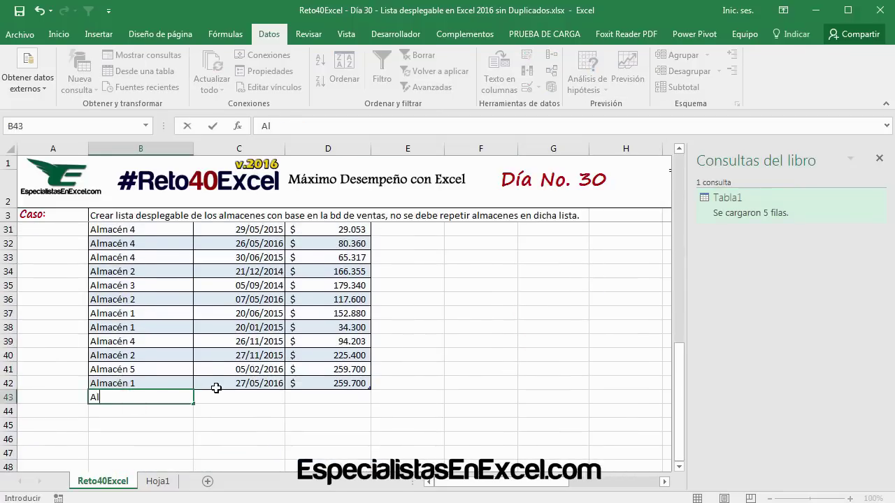
text(ma)
key(Escape)
scroll(508, 384, up, 1)
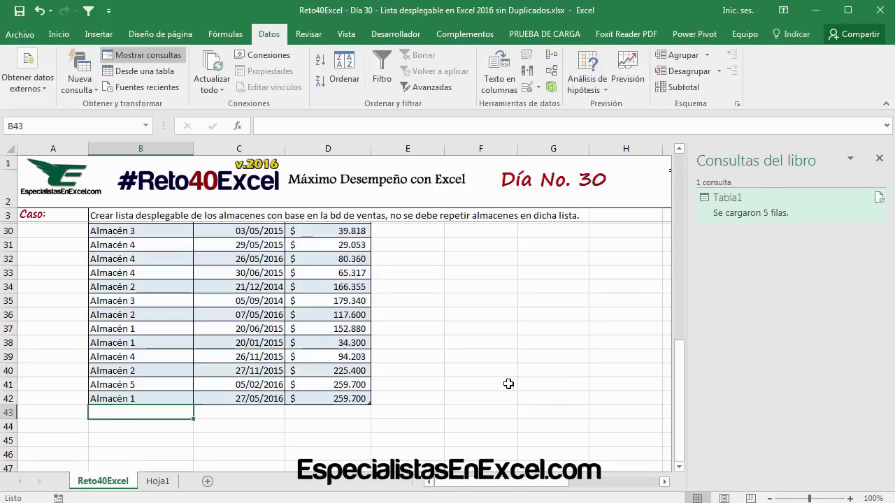
scroll(504, 371, up, 8)
- Recheck which warehouses the G5 drop-down offers, leaving G5 unchanged
click(572, 240)
click(595, 245)
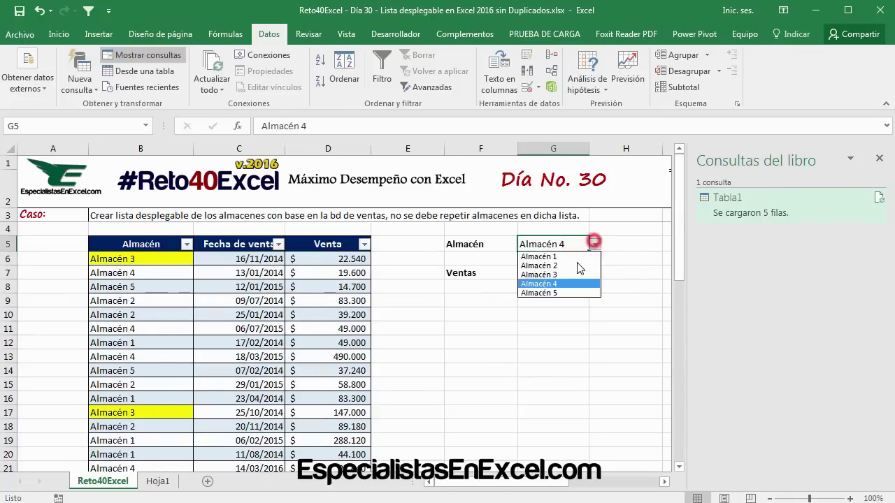
key(Escape)
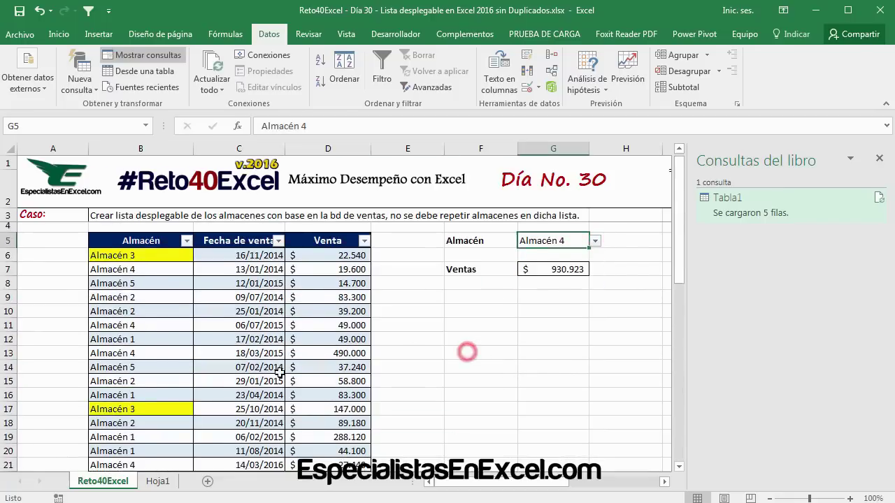
scroll(466, 352, down, 6)
scroll(300, 380, down, 5)
- Enter Almacén 6, dated 08/12/2016, with a 50000 sale in row 43
click(151, 309)
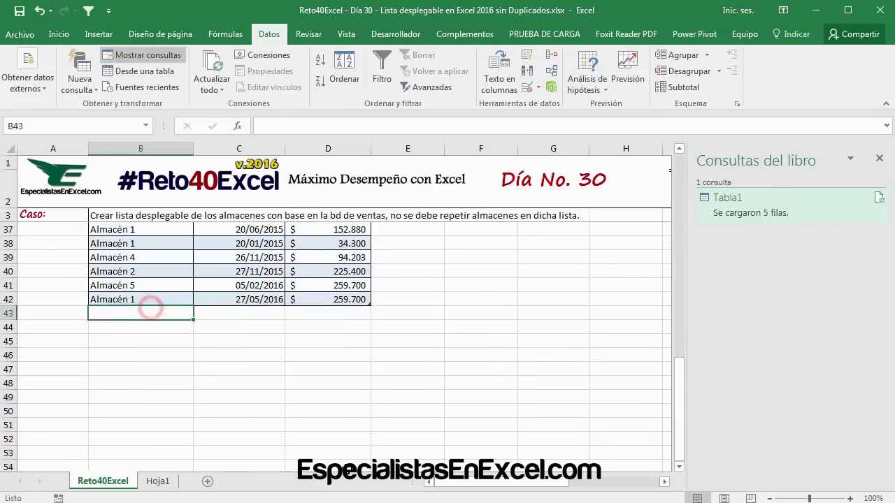
text(Al)
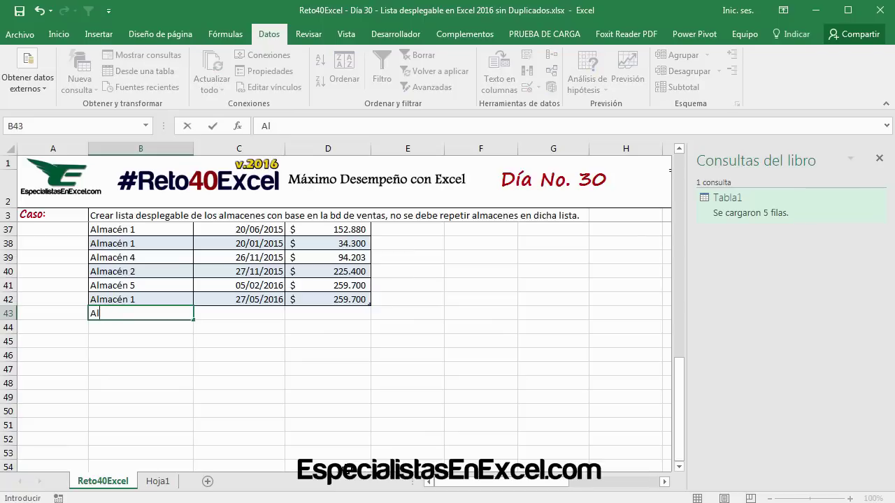
text(kamna)
text(6)
key(Tab)
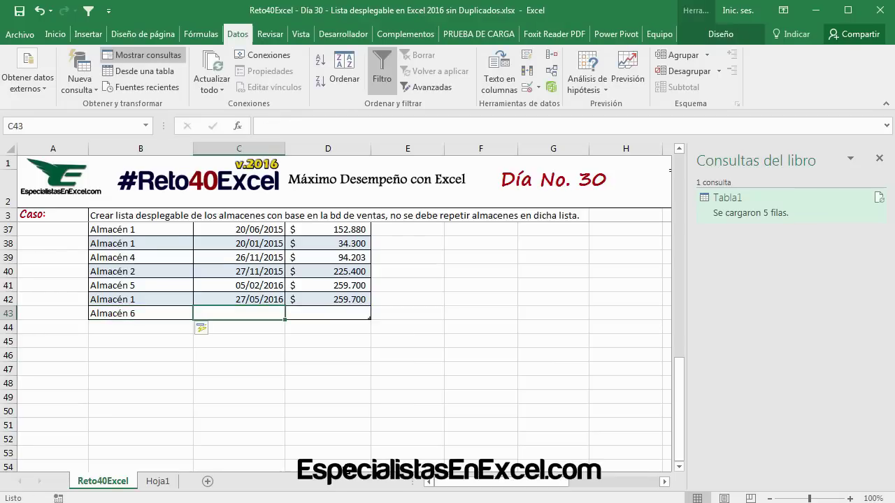
text(0)
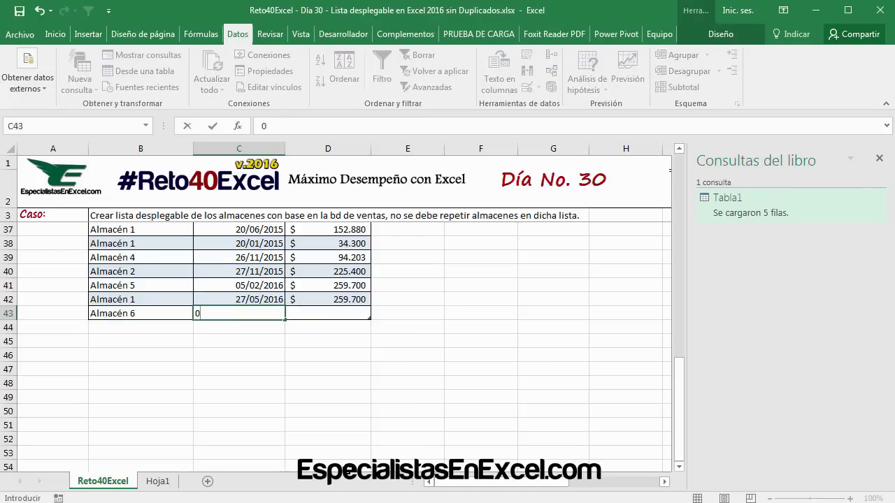
text(8/12/2016)
key(Tab)
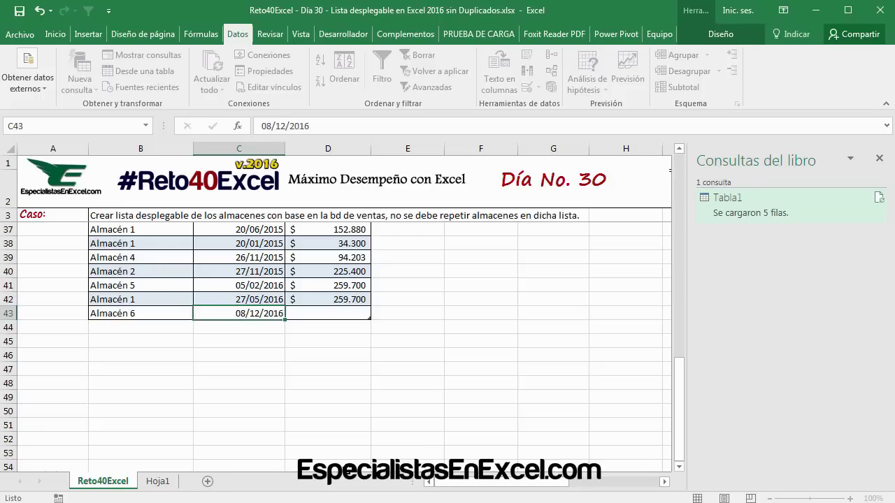
text(50)
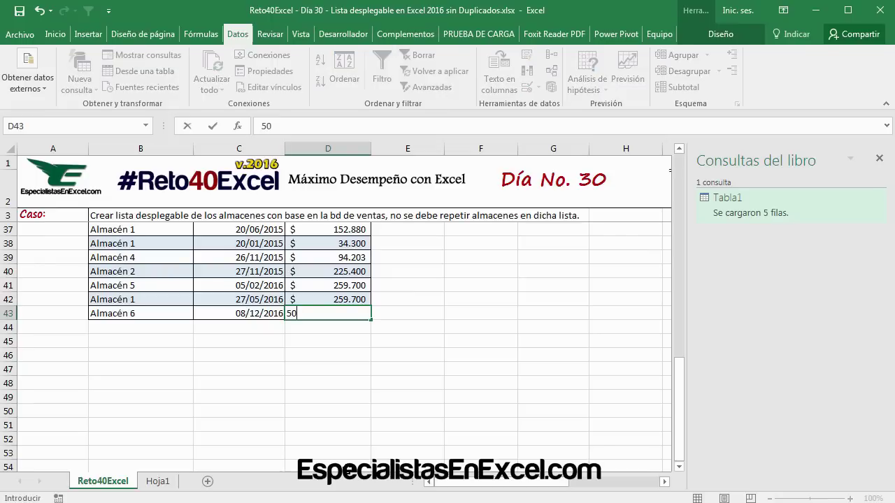
text(000)
key(Return)
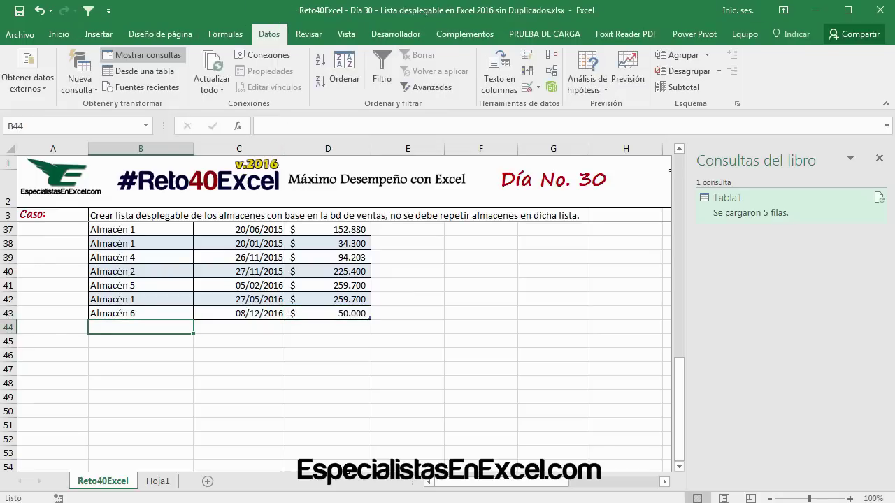
scroll(639, 294, up, 9)
- Refresh the warehouse query table on Hoja1 so Almacén 6 appears in A7
scroll(600, 259, up, 2)
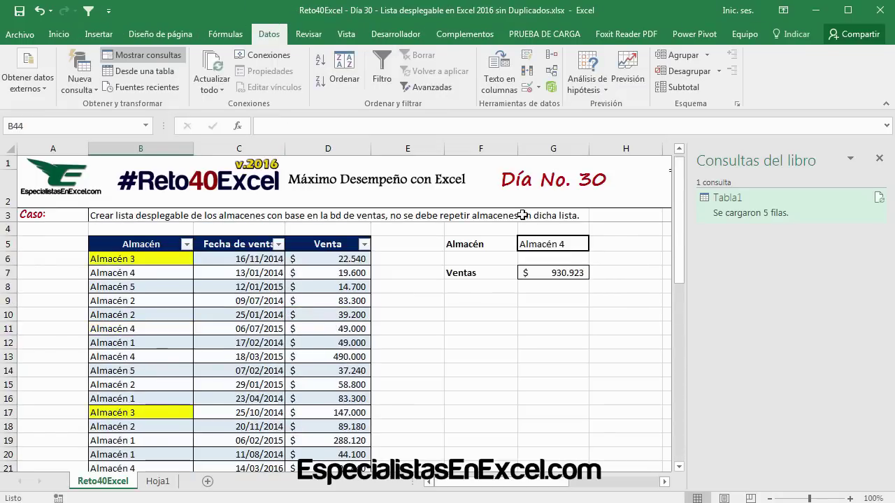
click(576, 243)
click(595, 244)
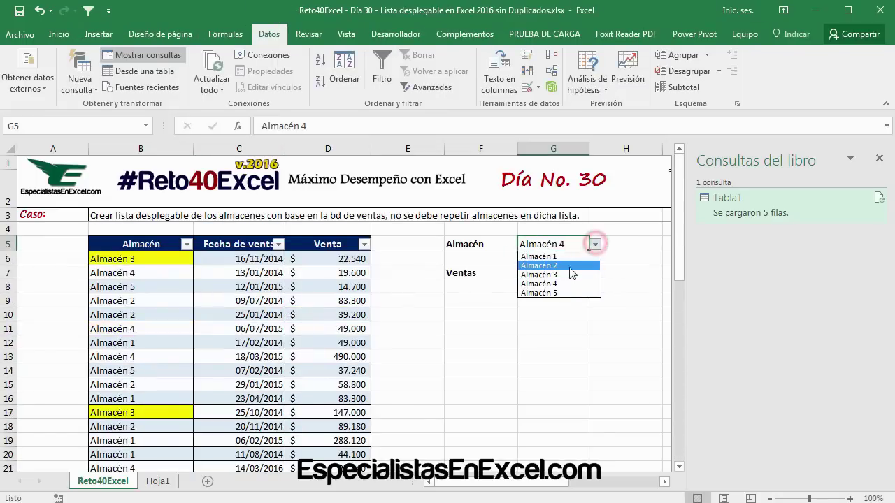
click(514, 353)
click(158, 481)
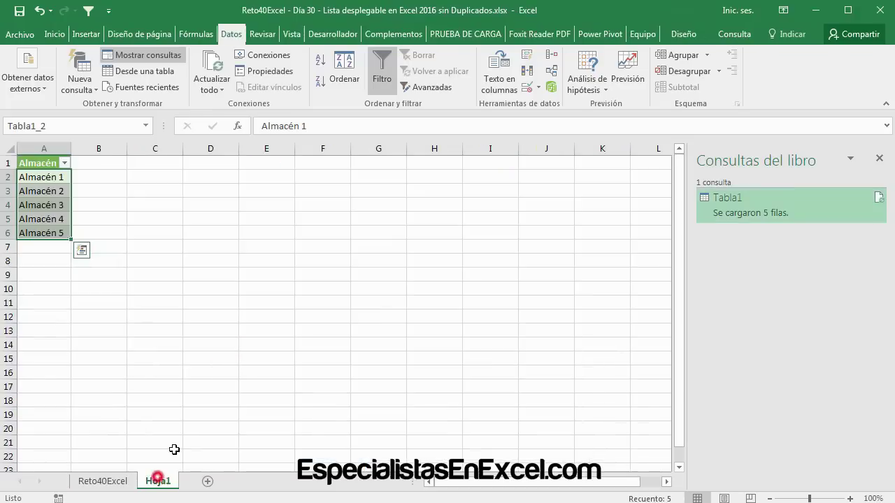
right_click(59, 206)
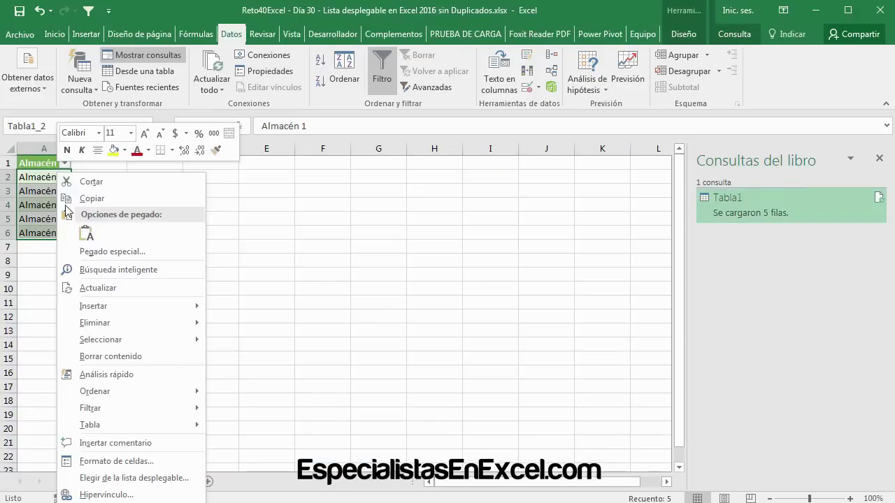
click(109, 288)
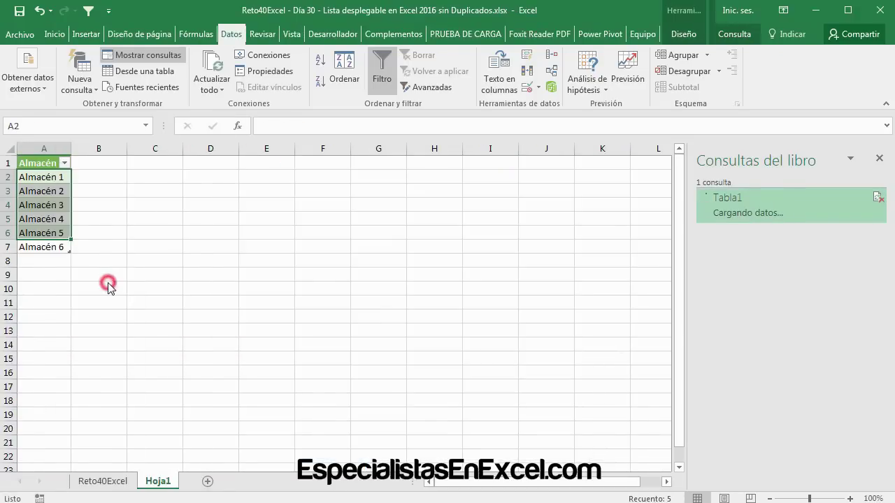
click(53, 249)
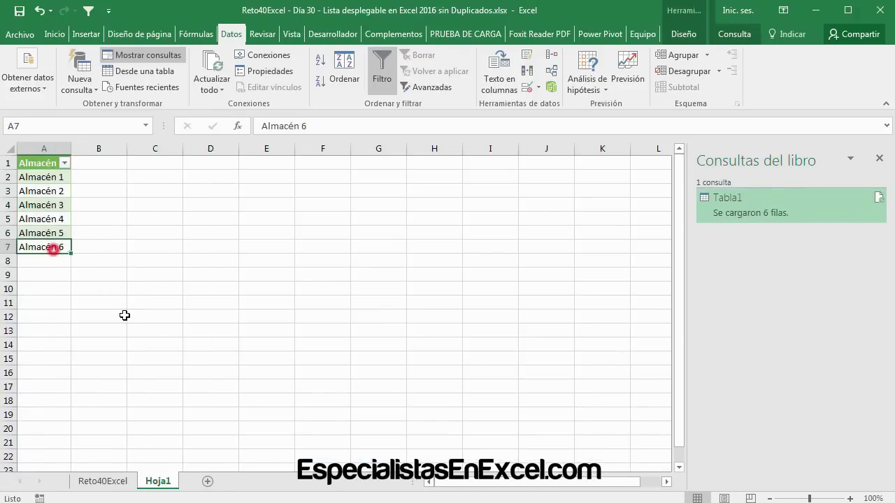
- Choose Almacén 6 in the G5 drop-down on Reto40Excel so Ventas shows $ 50.000
click(112, 482)
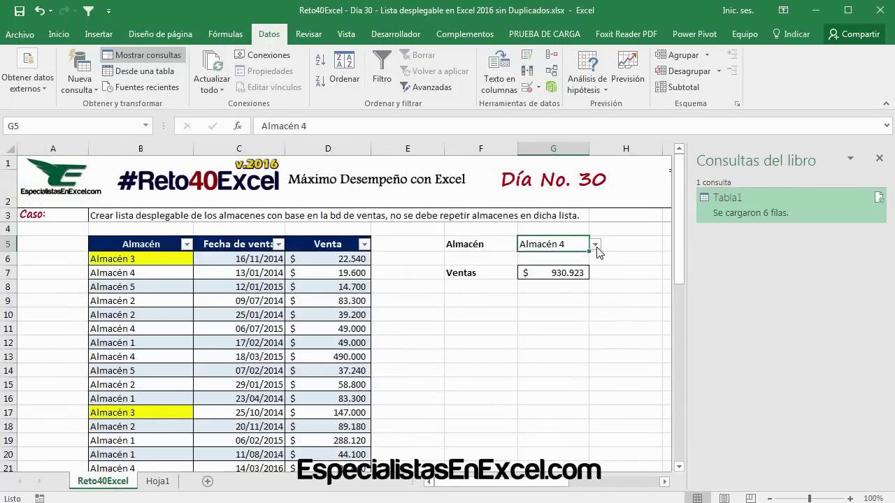
click(596, 244)
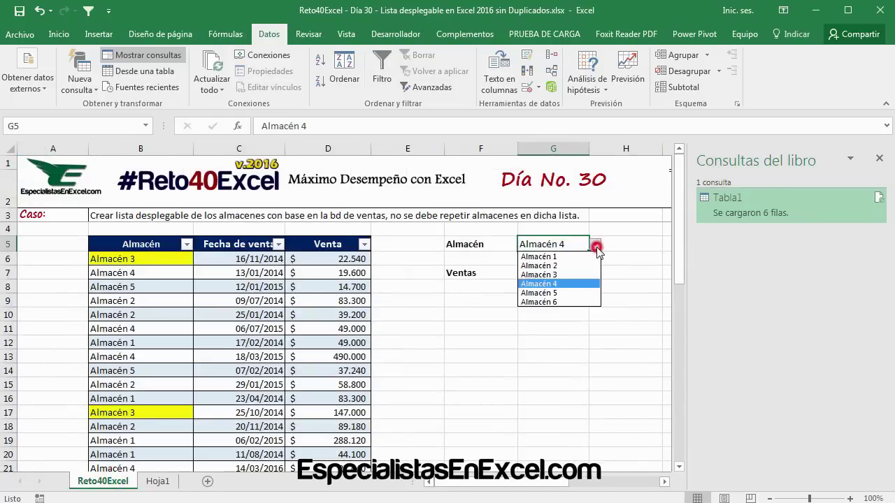
click(554, 302)
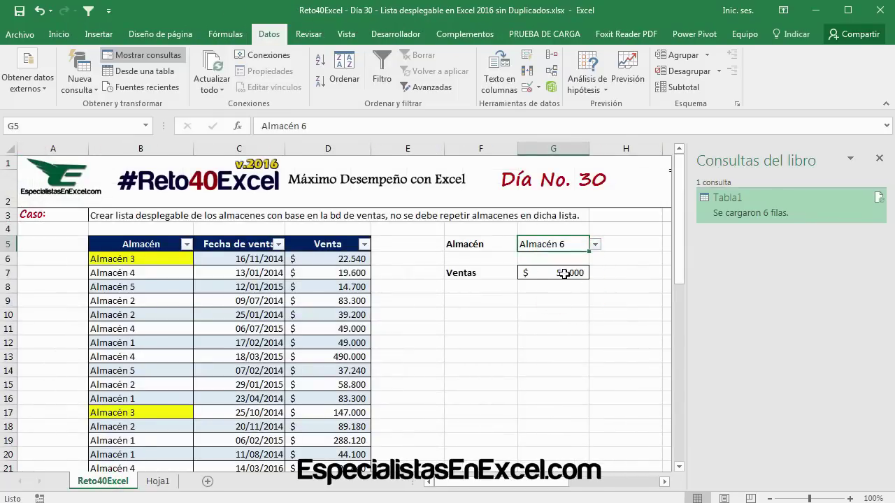
click(404, 374)
click(238, 357)
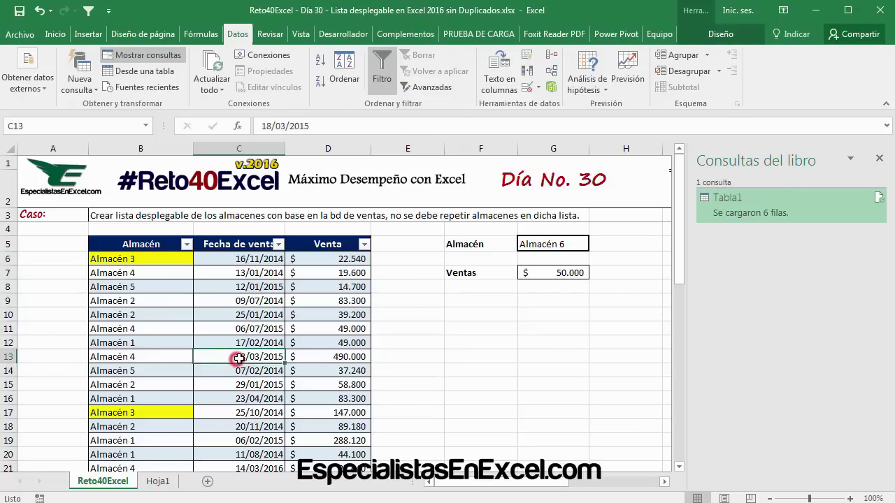
- Fill B44 with Almacén 6 copied from the row above using Ctrl+'
click(237, 397)
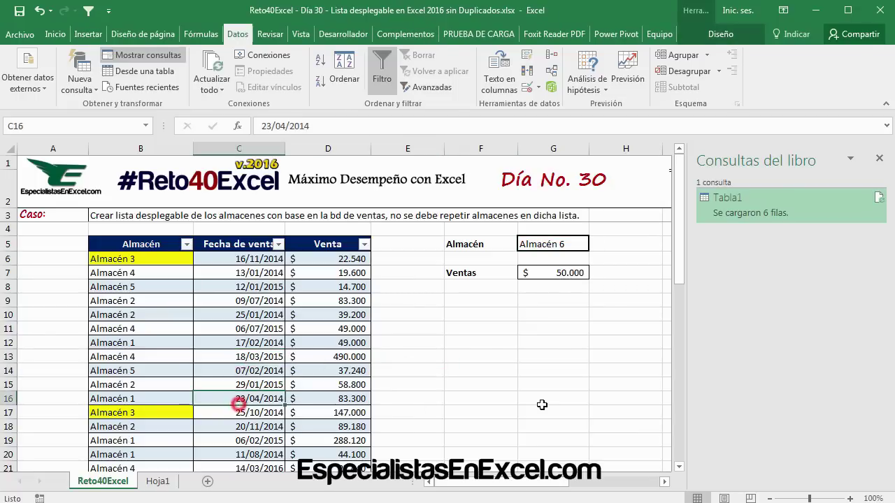
click(675, 463)
click(679, 463)
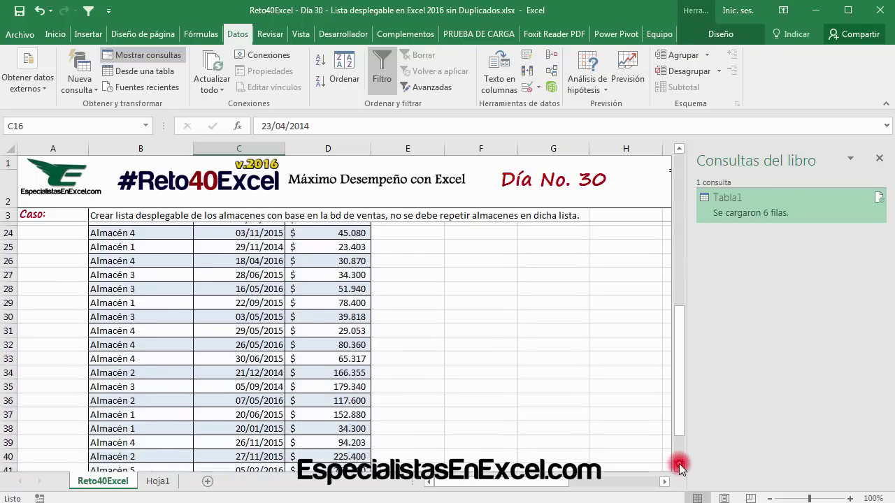
click(164, 430)
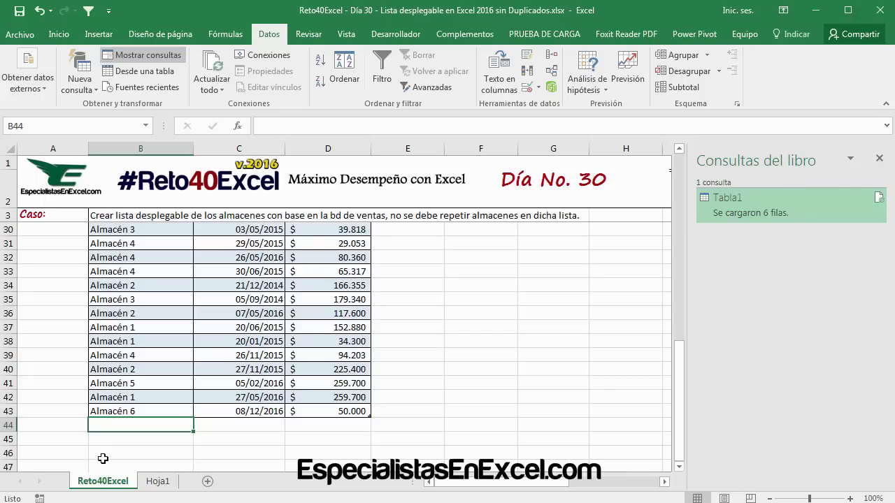
key(ctrl+apostrophe)
key(ctrl+Return)
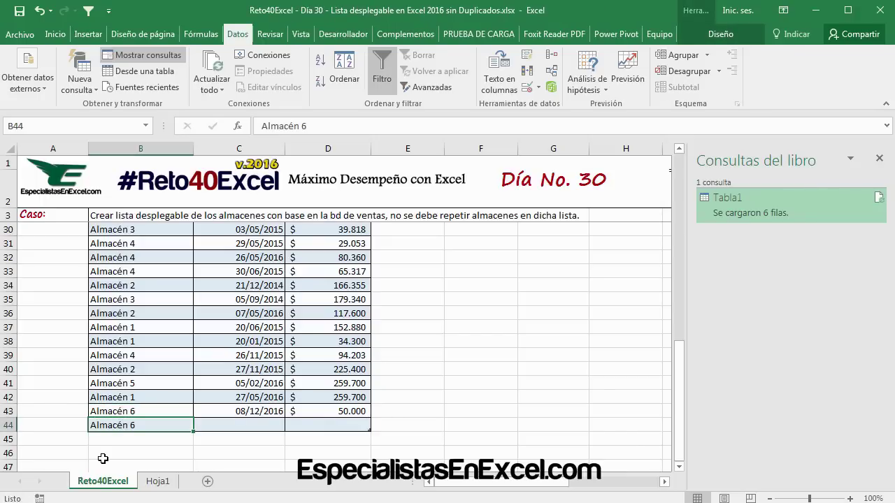
key(Right)
key(Right)
key(Left)
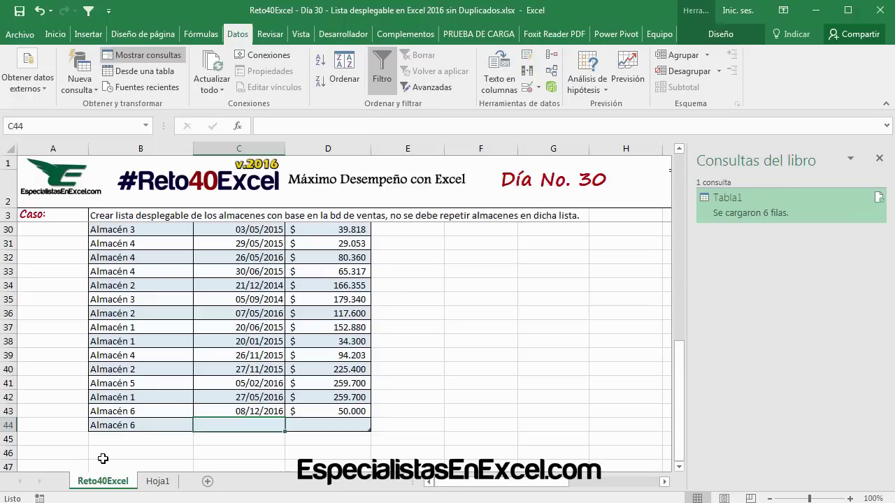
- Enter date 07/12/2016 and a 30000 sale in row 44
text(0)
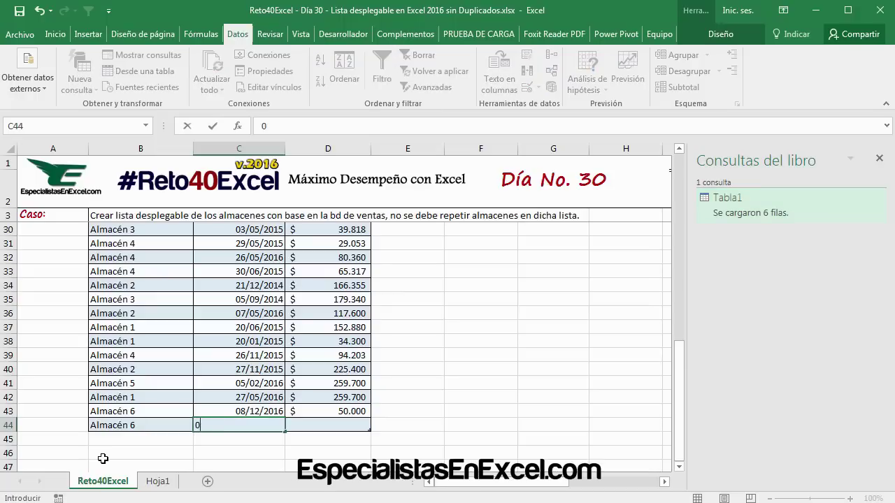
text(7/12/)
text(2016)
key(Tab)
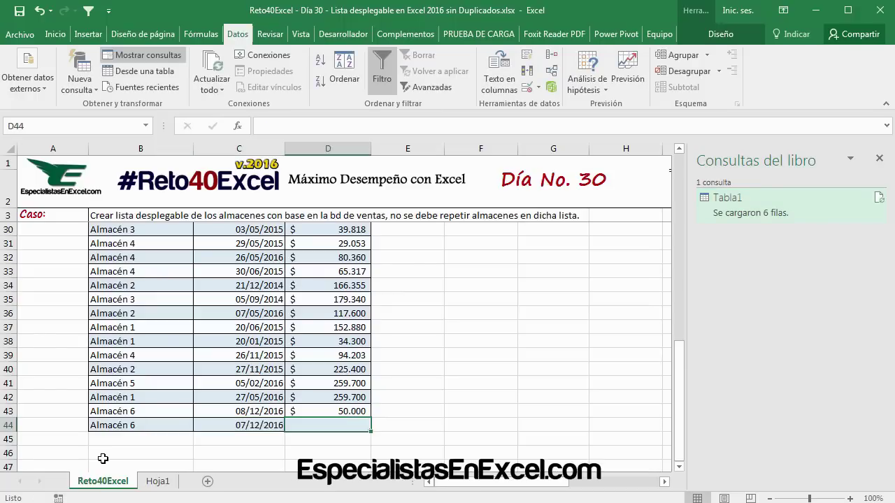
text(30000)
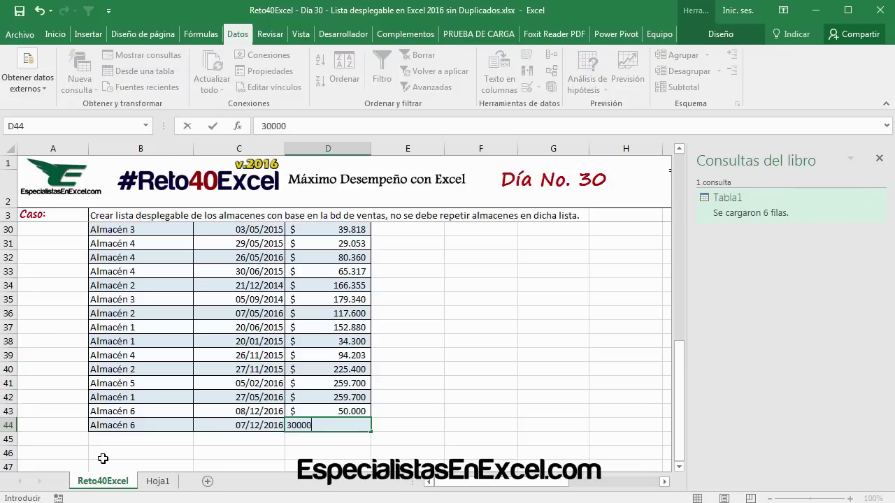
key(Return)
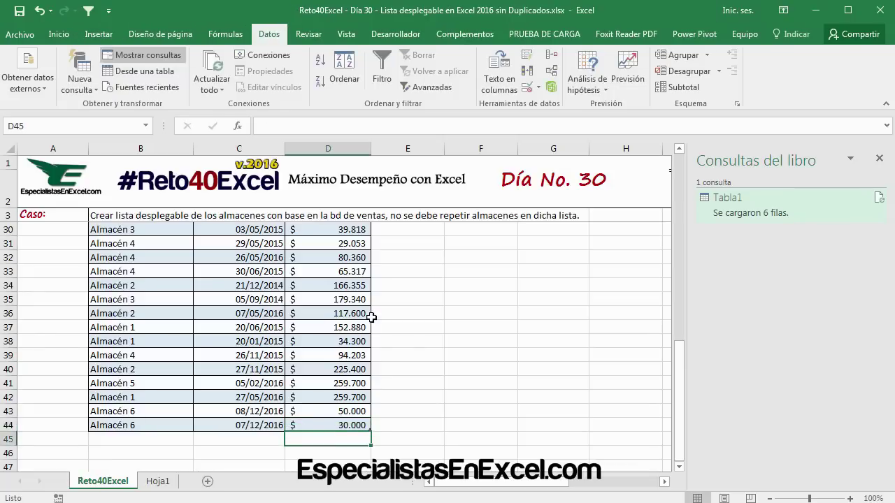
click(582, 310)
scroll(581, 311, up, 5)
scroll(581, 310, up, 4)
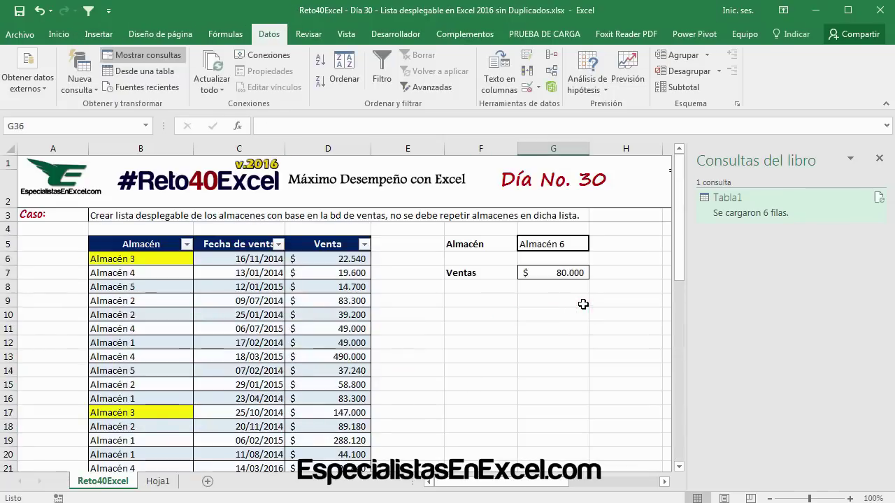
- Refresh the Hoja1 warehouse query table again, confirming Almacén 6 in A7
click(568, 272)
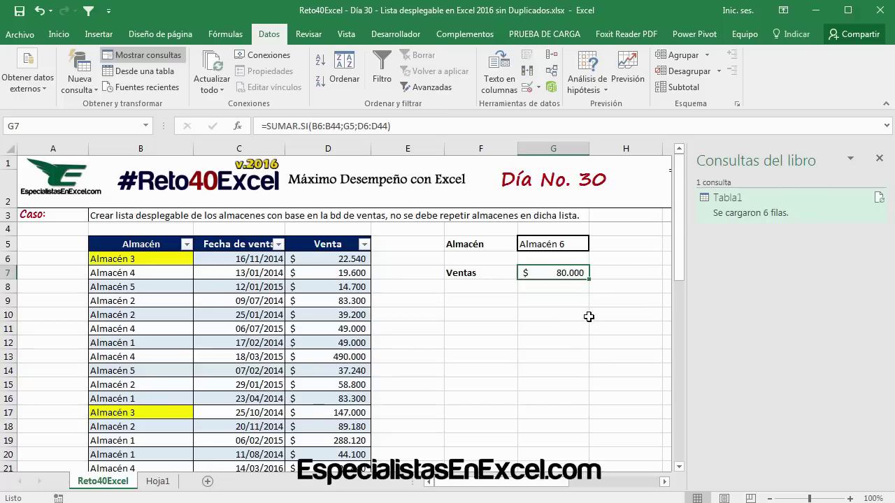
click(157, 482)
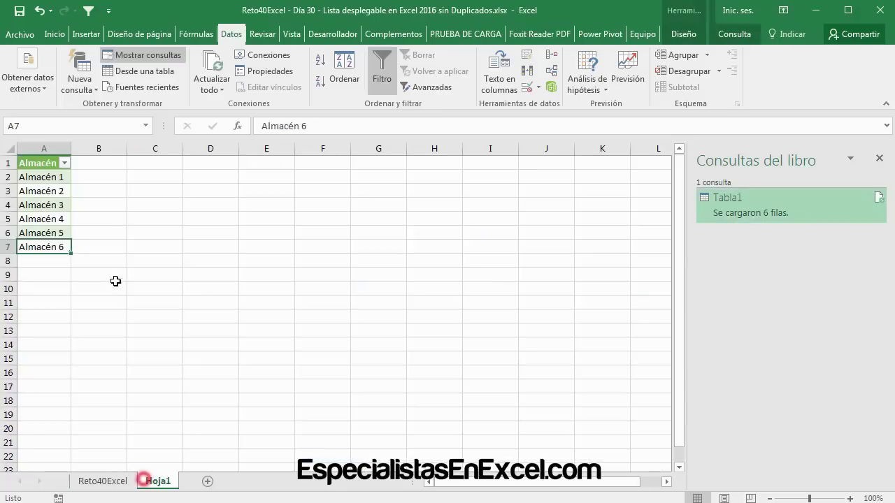
right_click(49, 221)
click(107, 289)
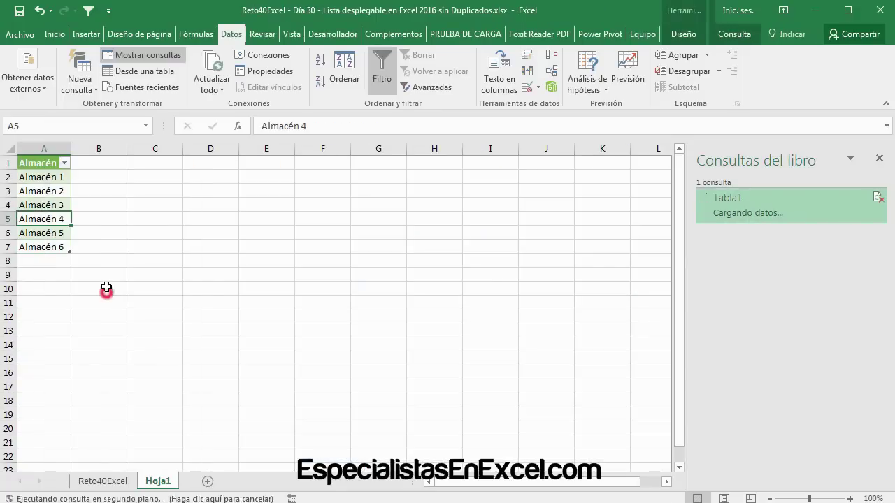
click(52, 245)
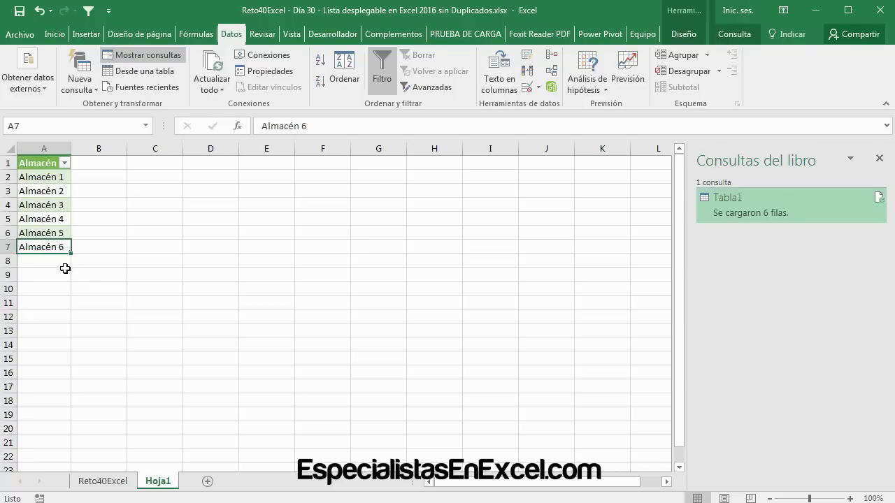
- Re-select Almacén 6 in G5 and confirm Ventas totals $ 80.000
click(110, 482)
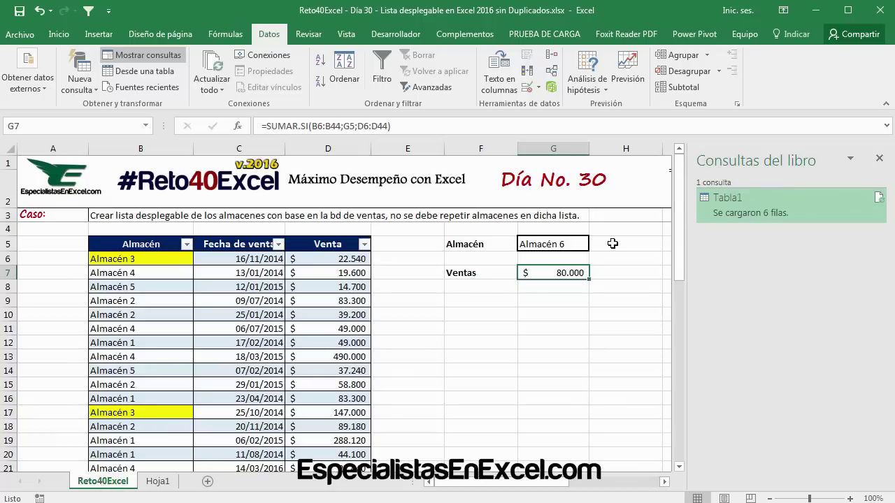
click(566, 244)
click(595, 246)
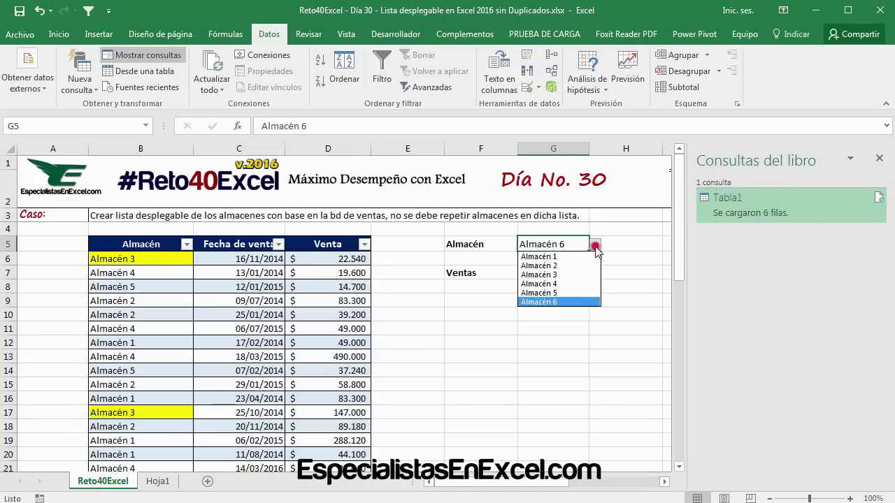
click(572, 302)
click(563, 275)
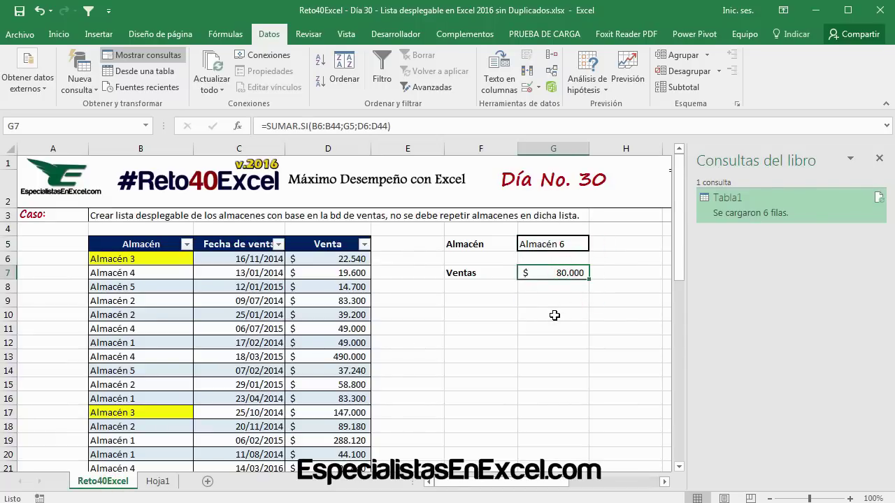
click(592, 316)
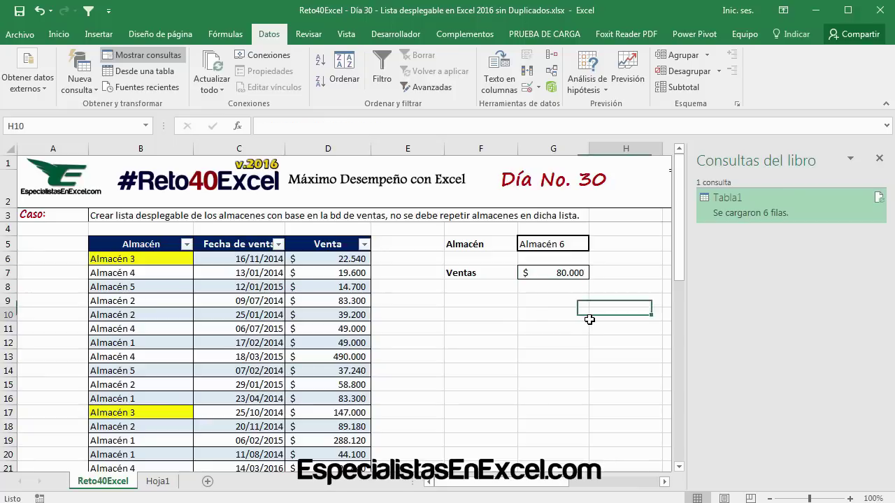
click(879, 158)
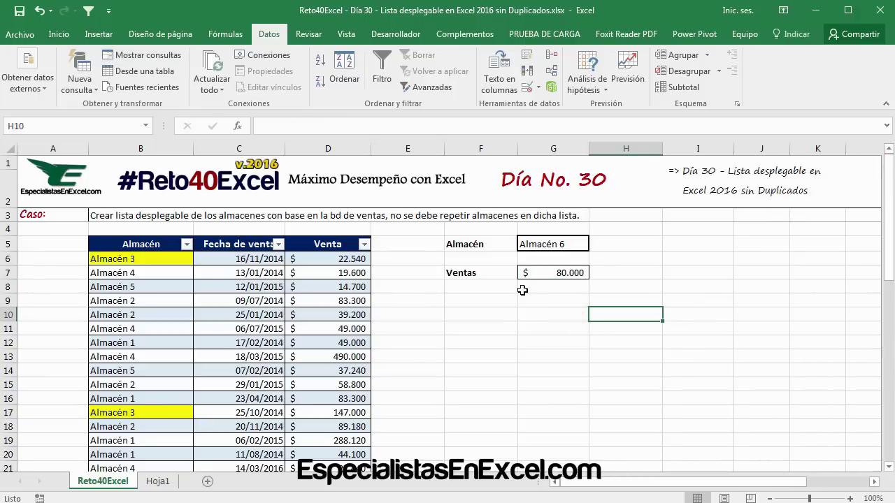
click(570, 244)
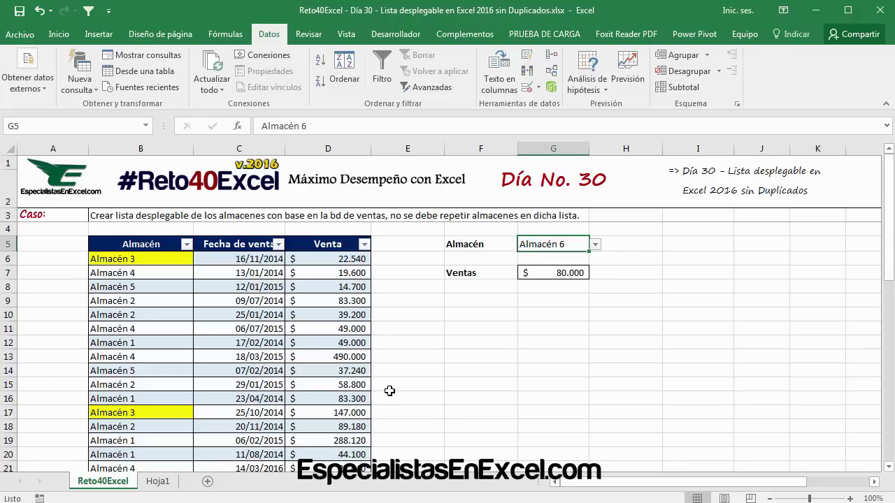
click(158, 482)
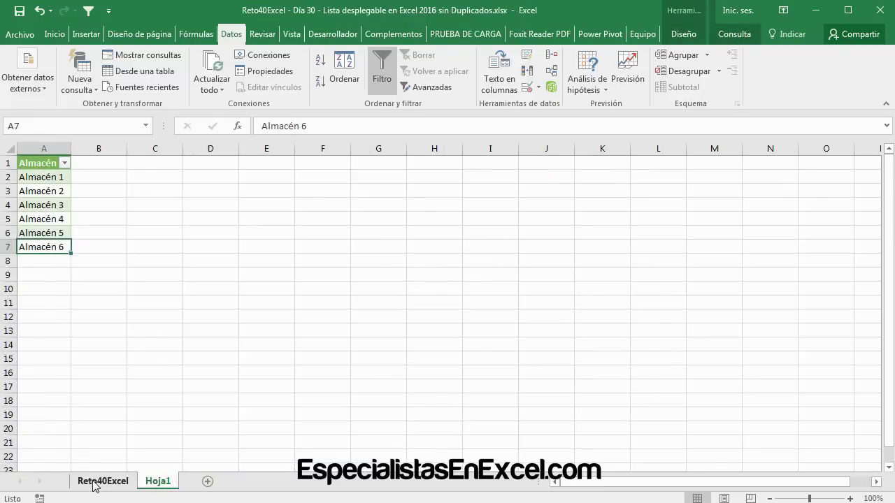
click(83, 482)
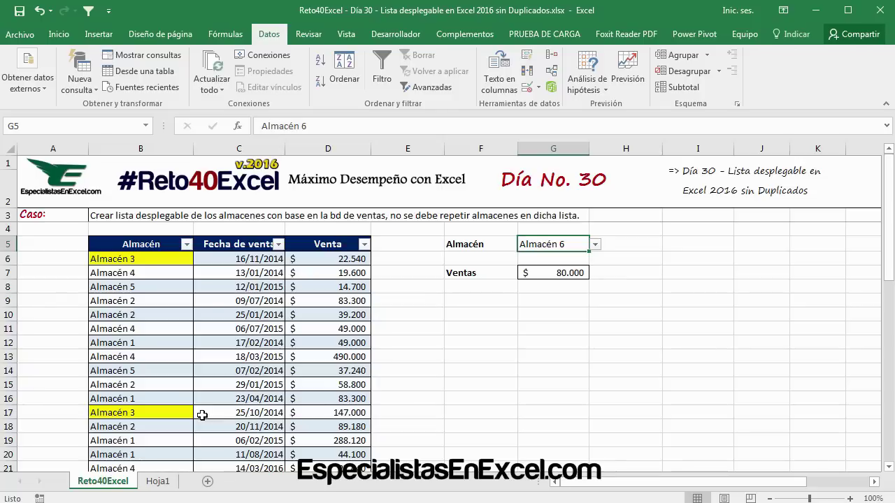